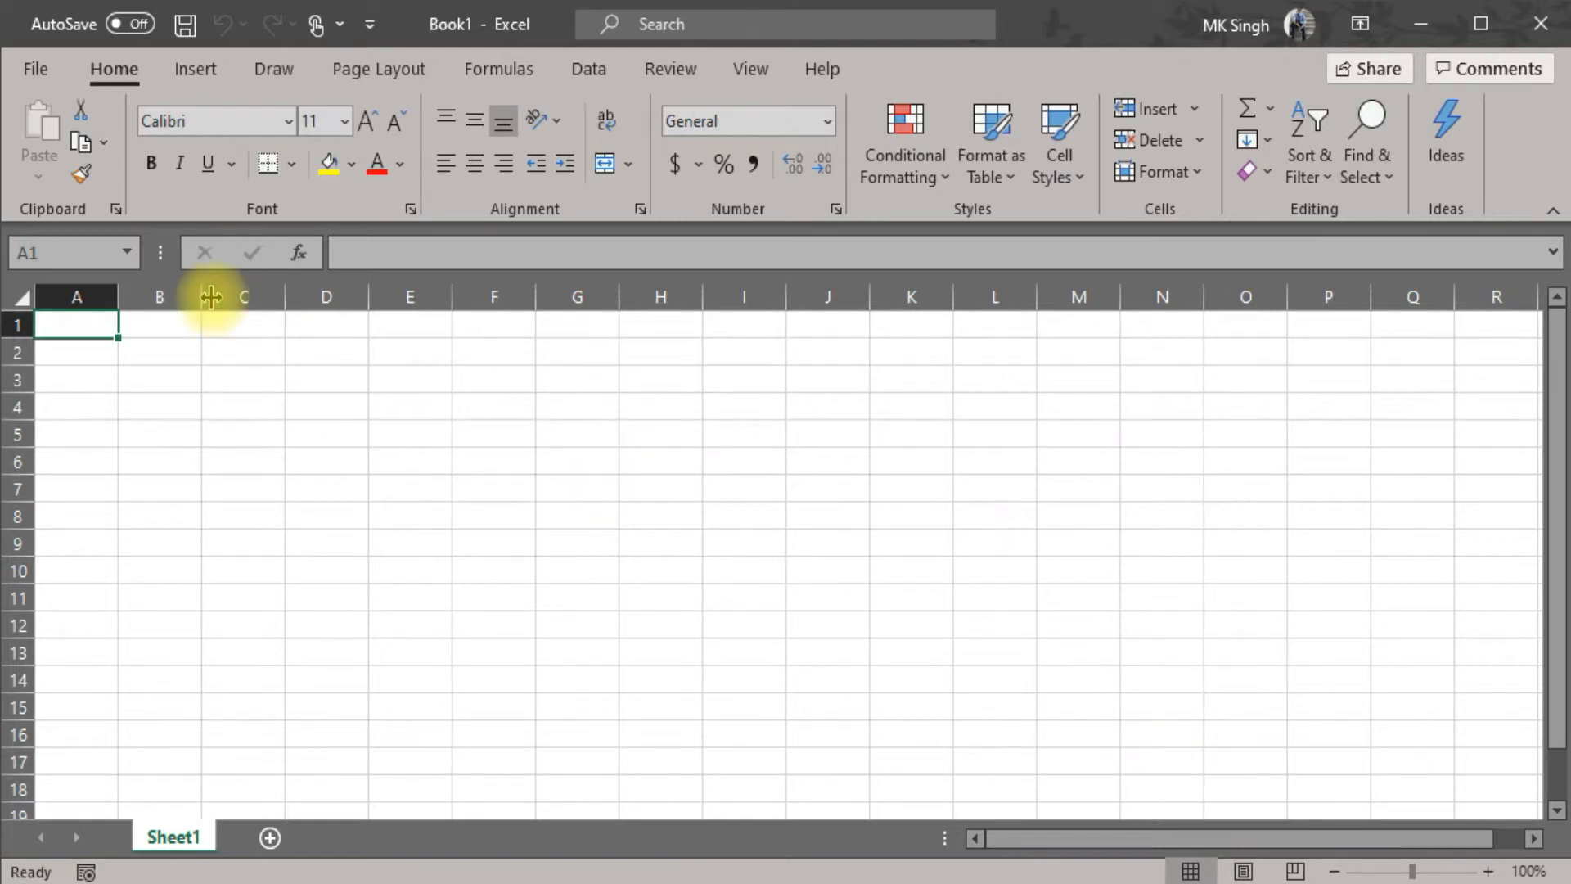
- Set up a new macro recording named Format_Cell with the shortcut Ctrl+Shift+F, stored in the Personal Macro Workbook
left_click(758, 70)
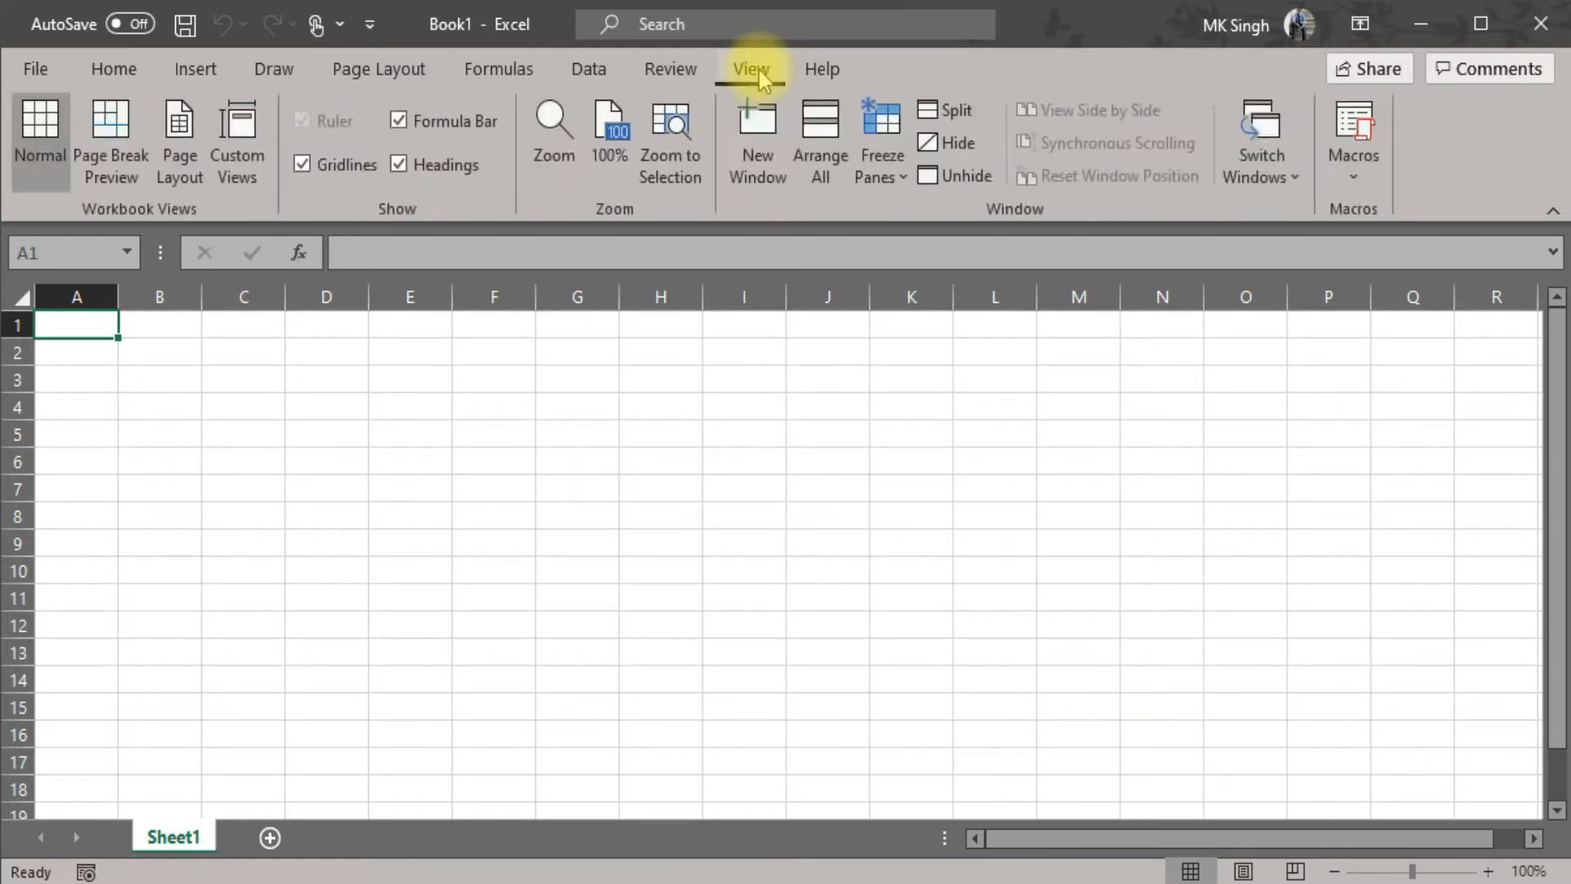
left_click(1337, 183)
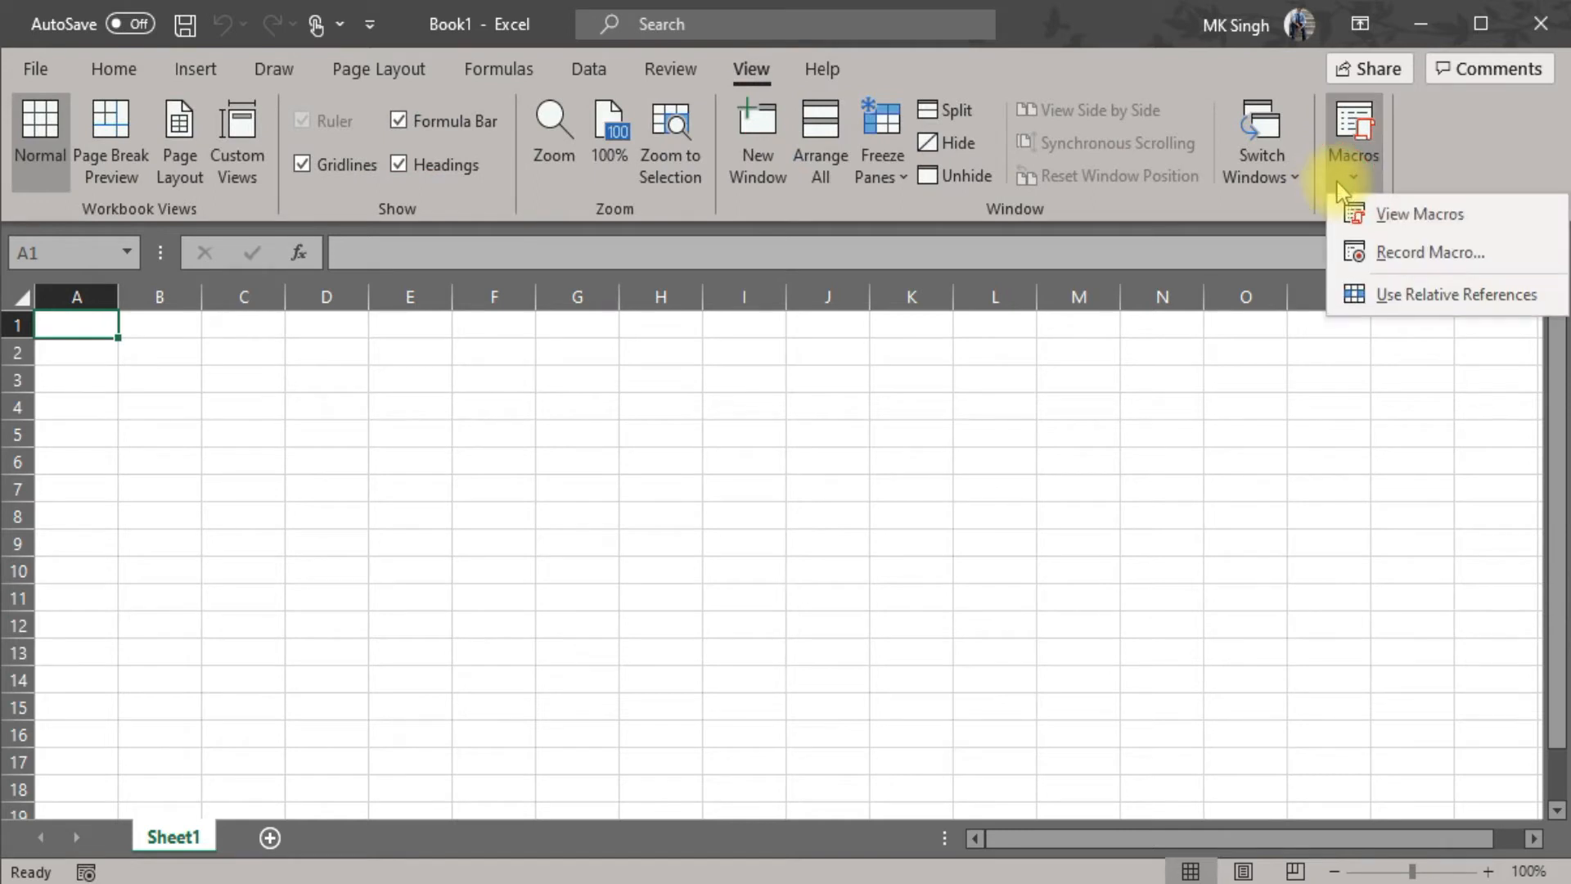
left_click(1359, 252)
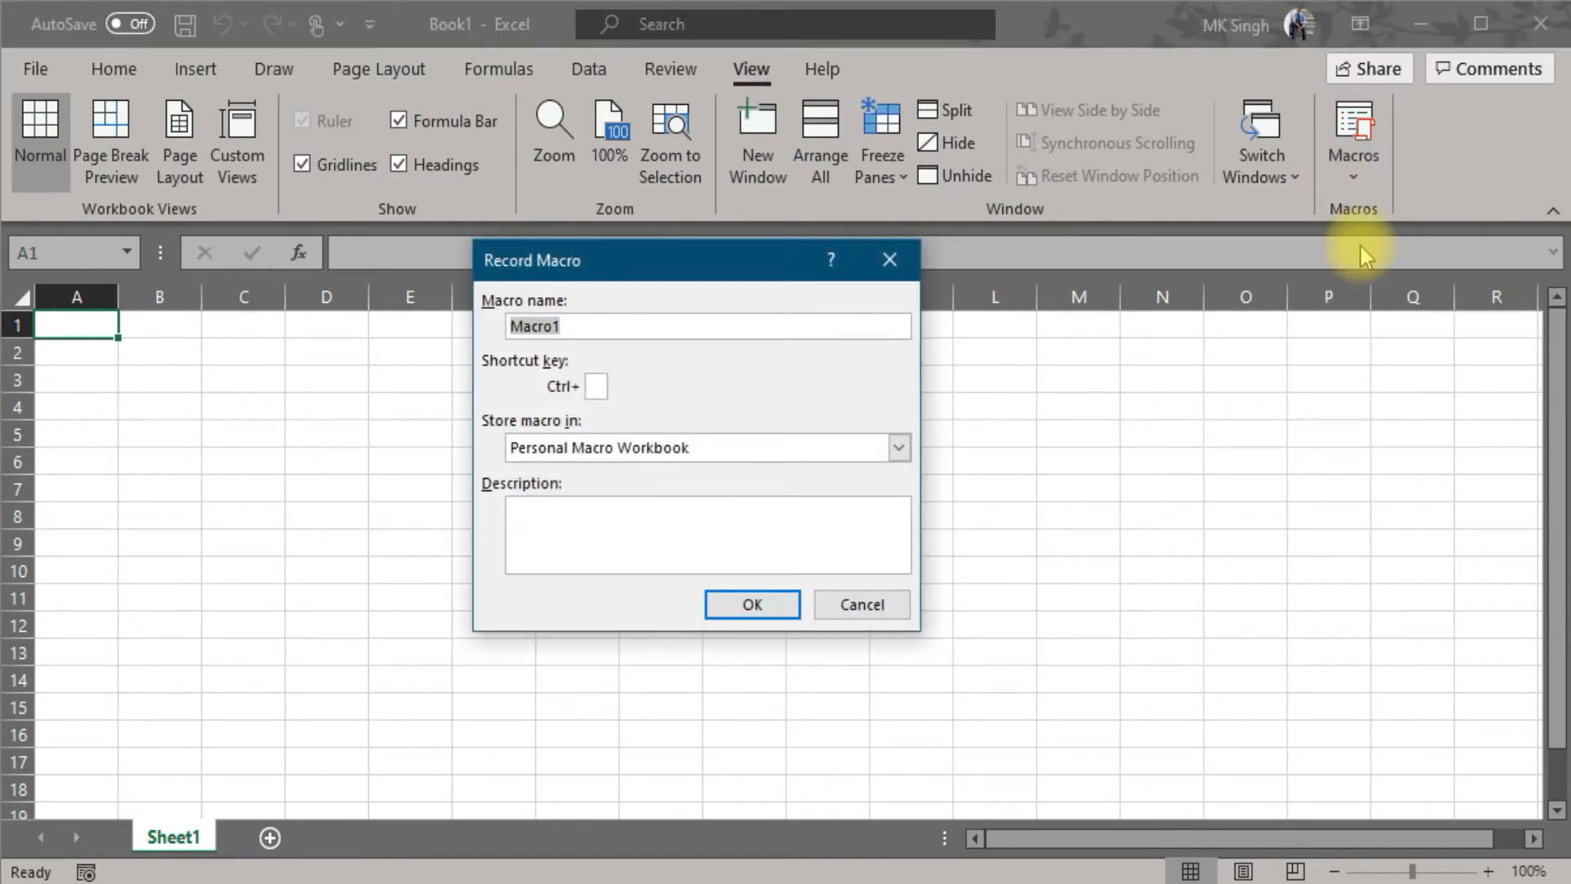
type("Format_Cell")
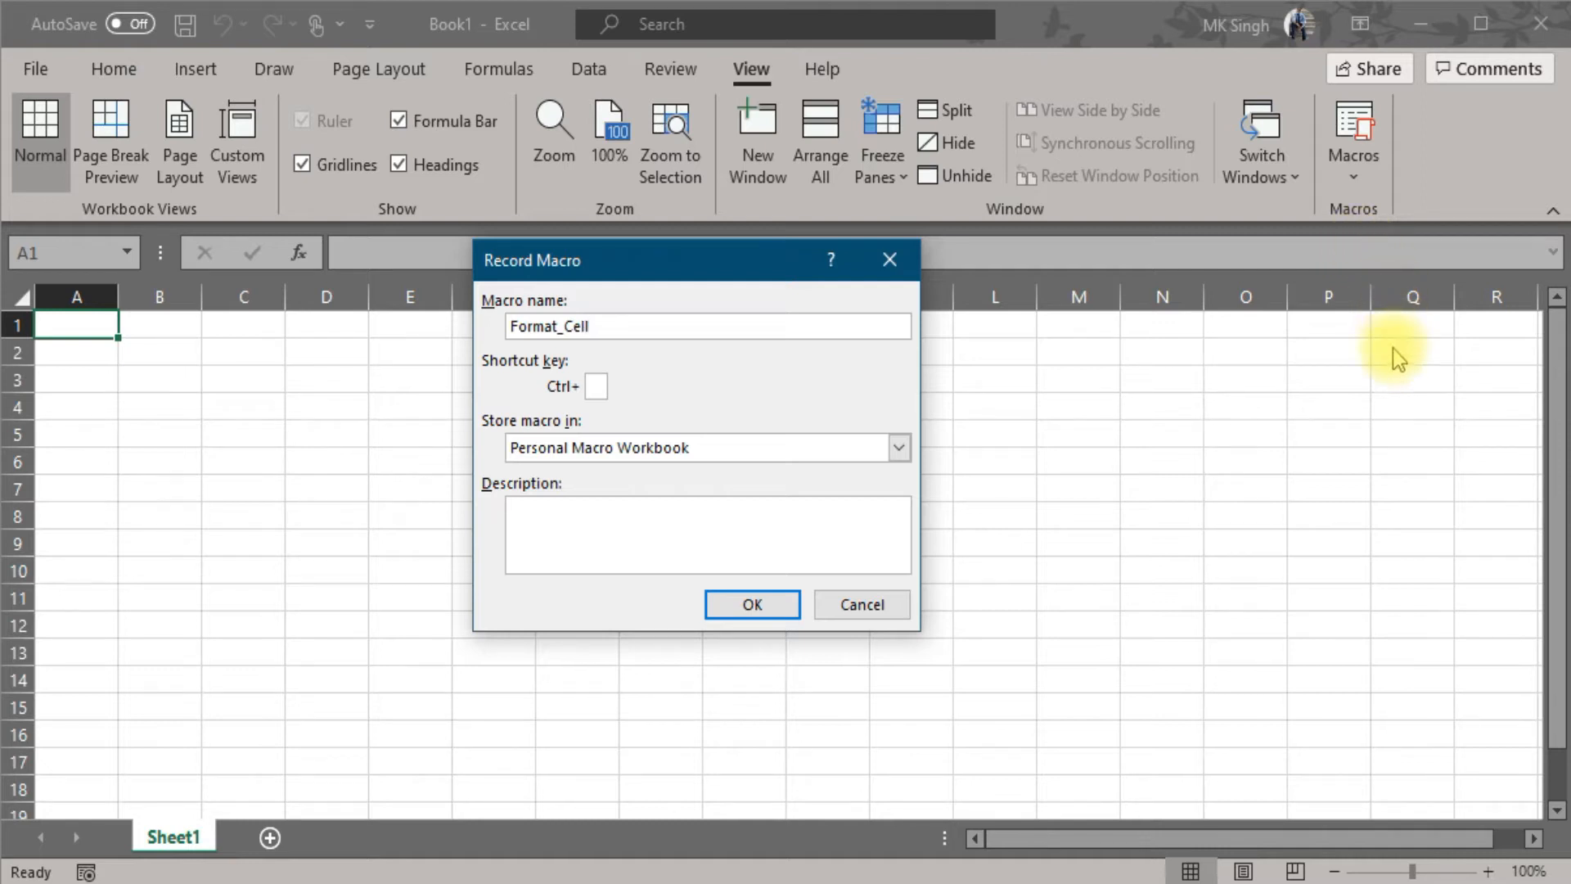
left_click(603, 396)
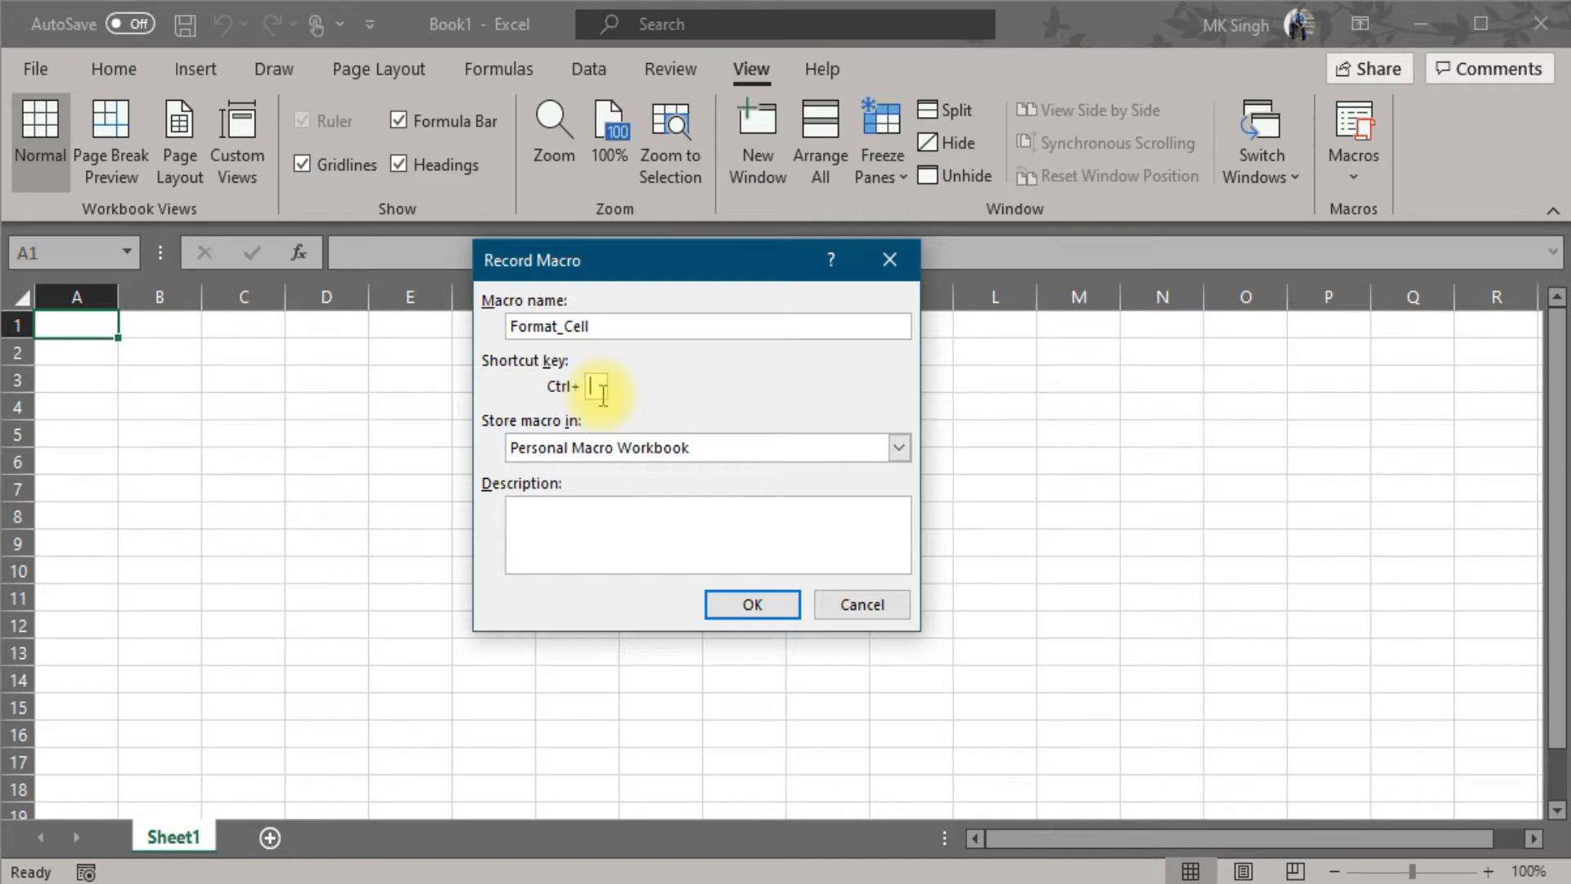
type("F")
left_click(712, 453)
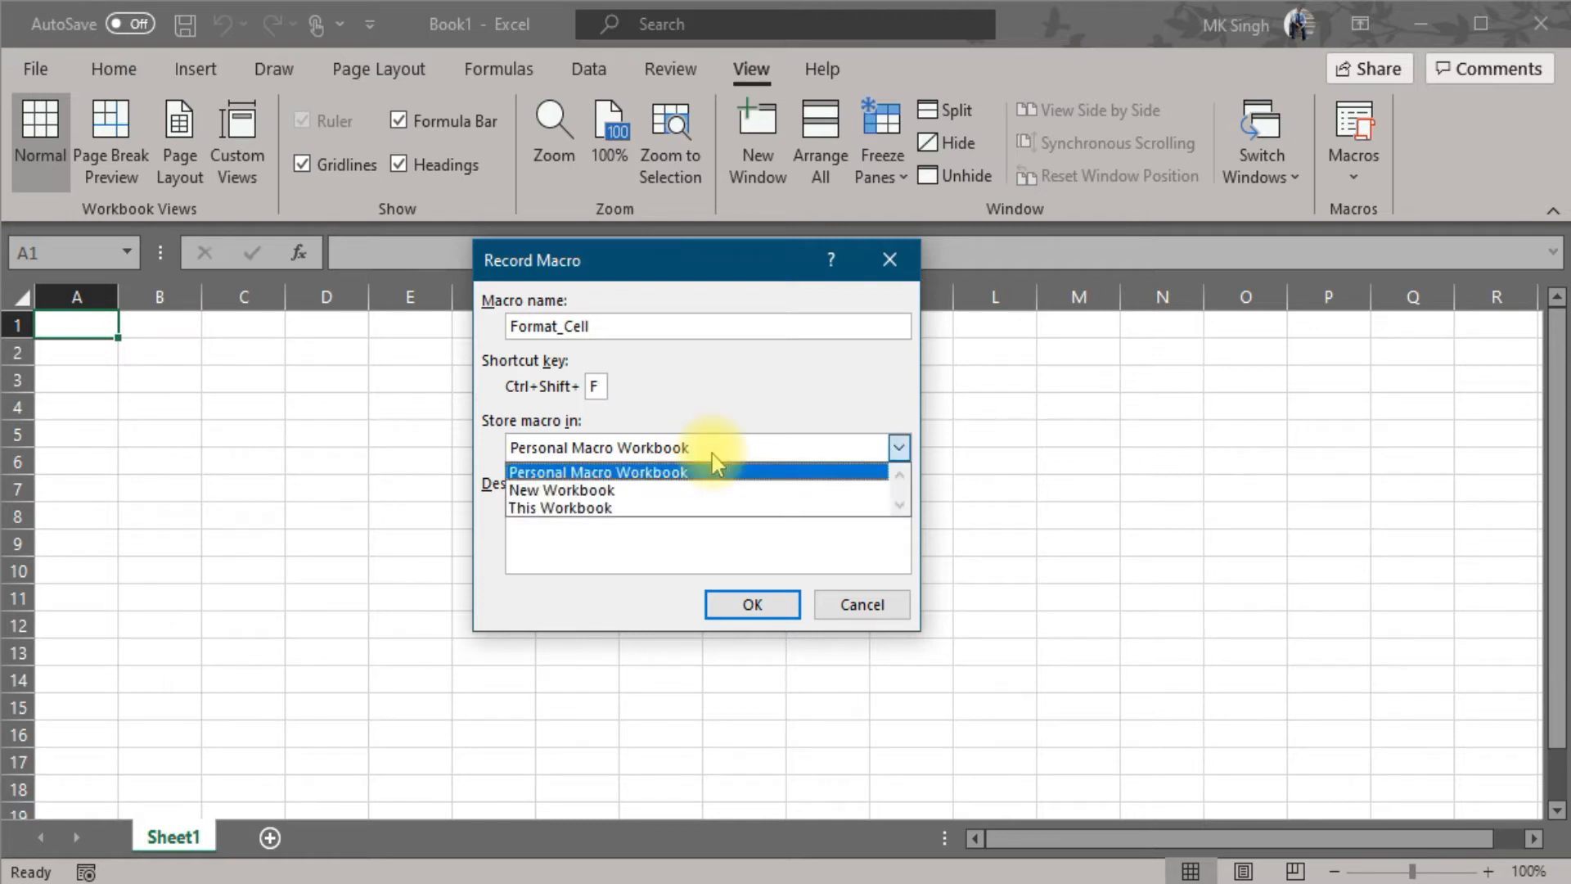
left_click(710, 478)
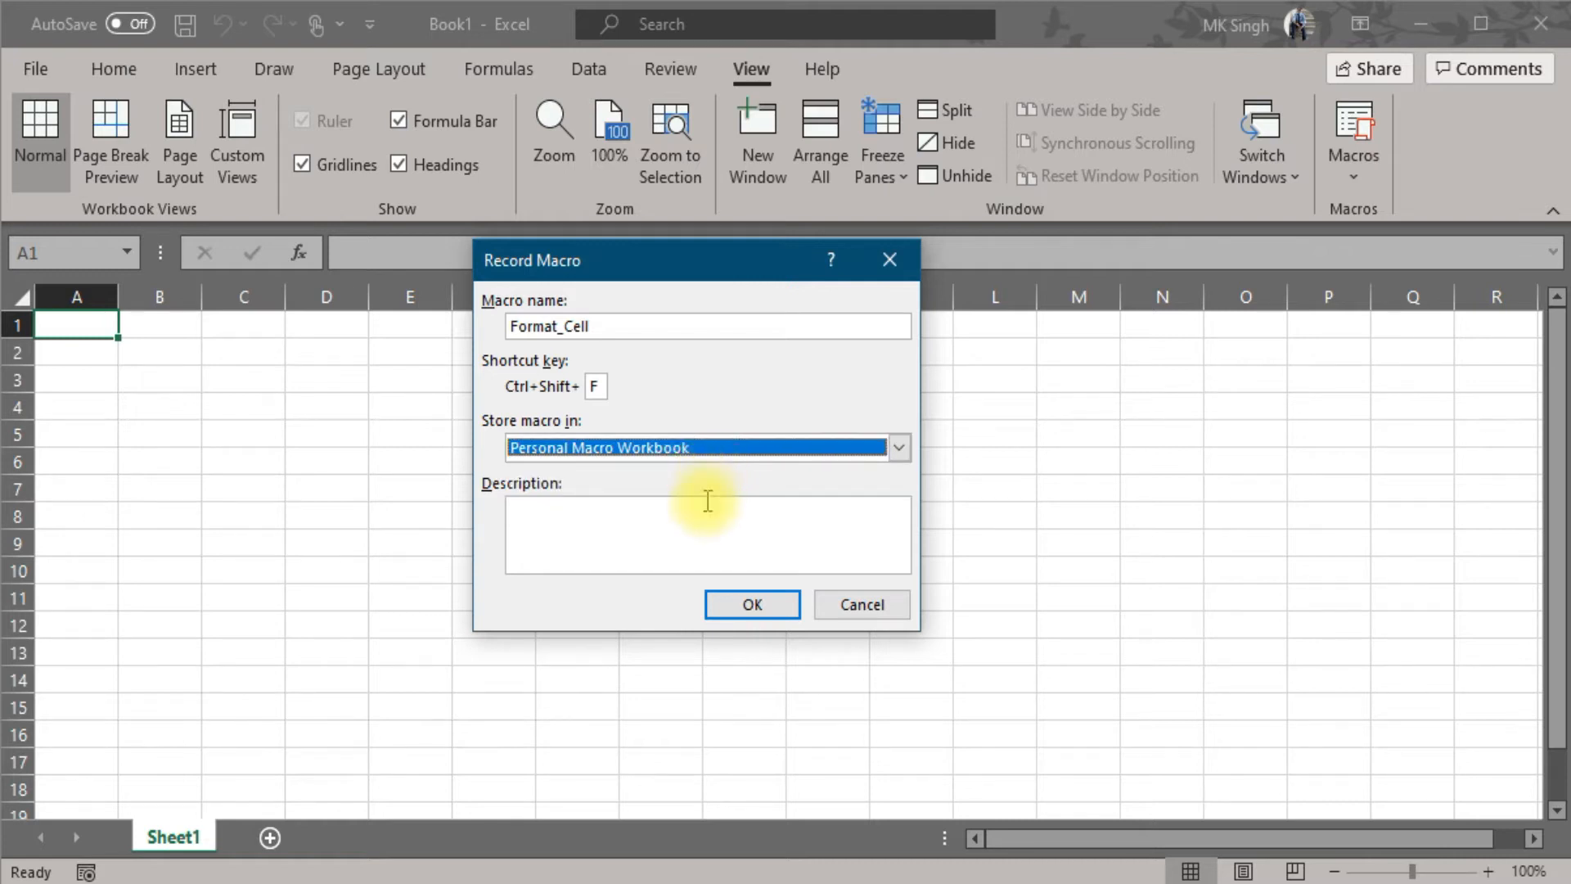
- Add the description "We are saving this macro in personal macro workbook. So, It will be available to all workbooks." and start recording
left_click(705, 512)
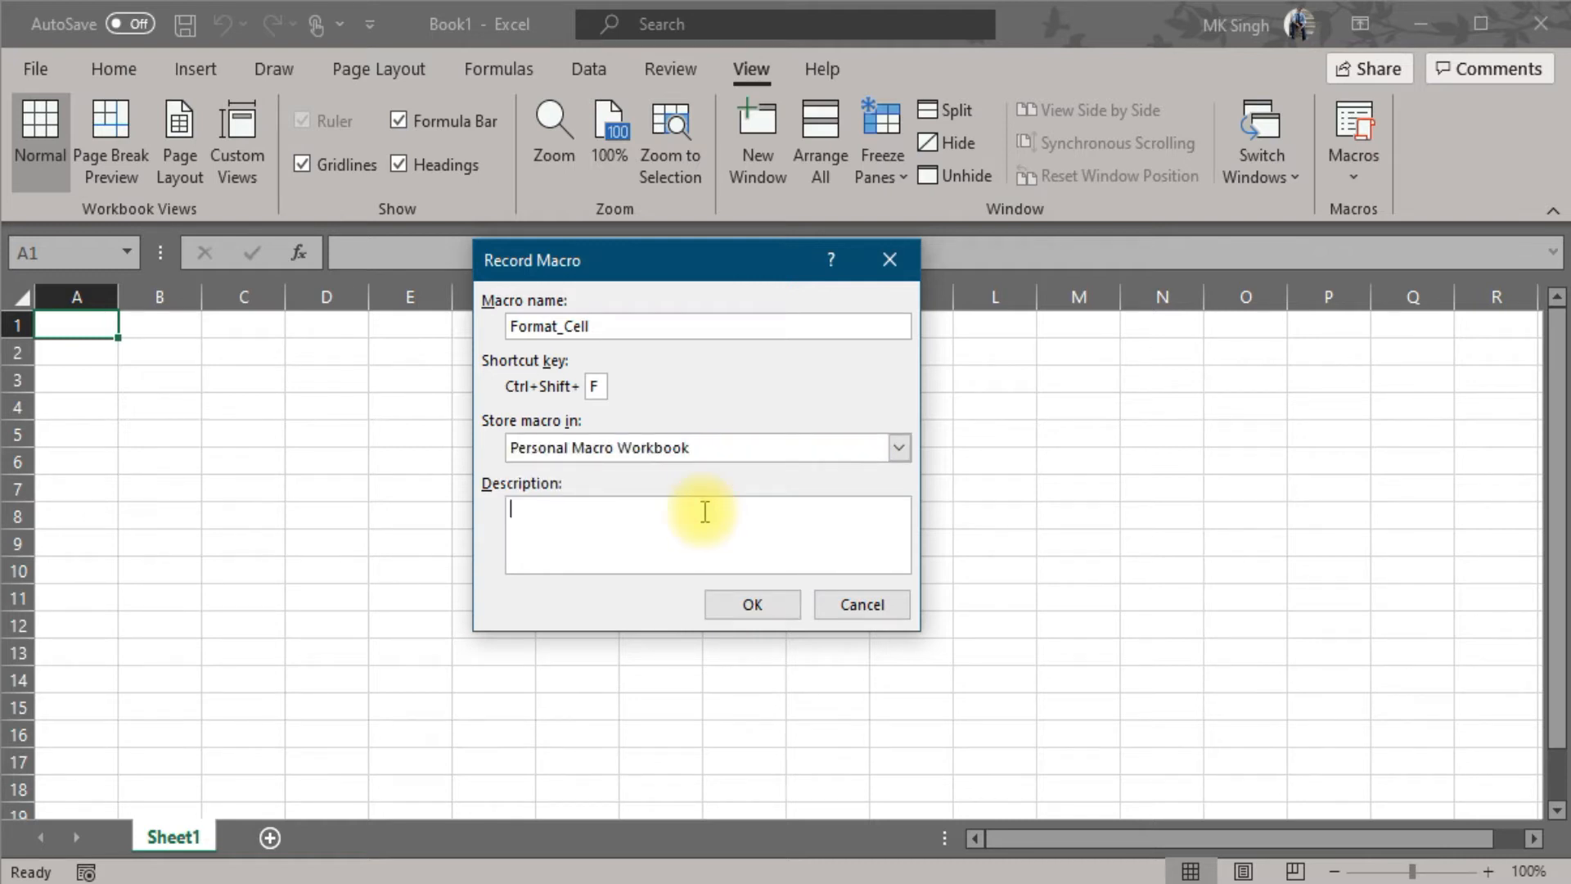
type("We are saving this macro in personal")
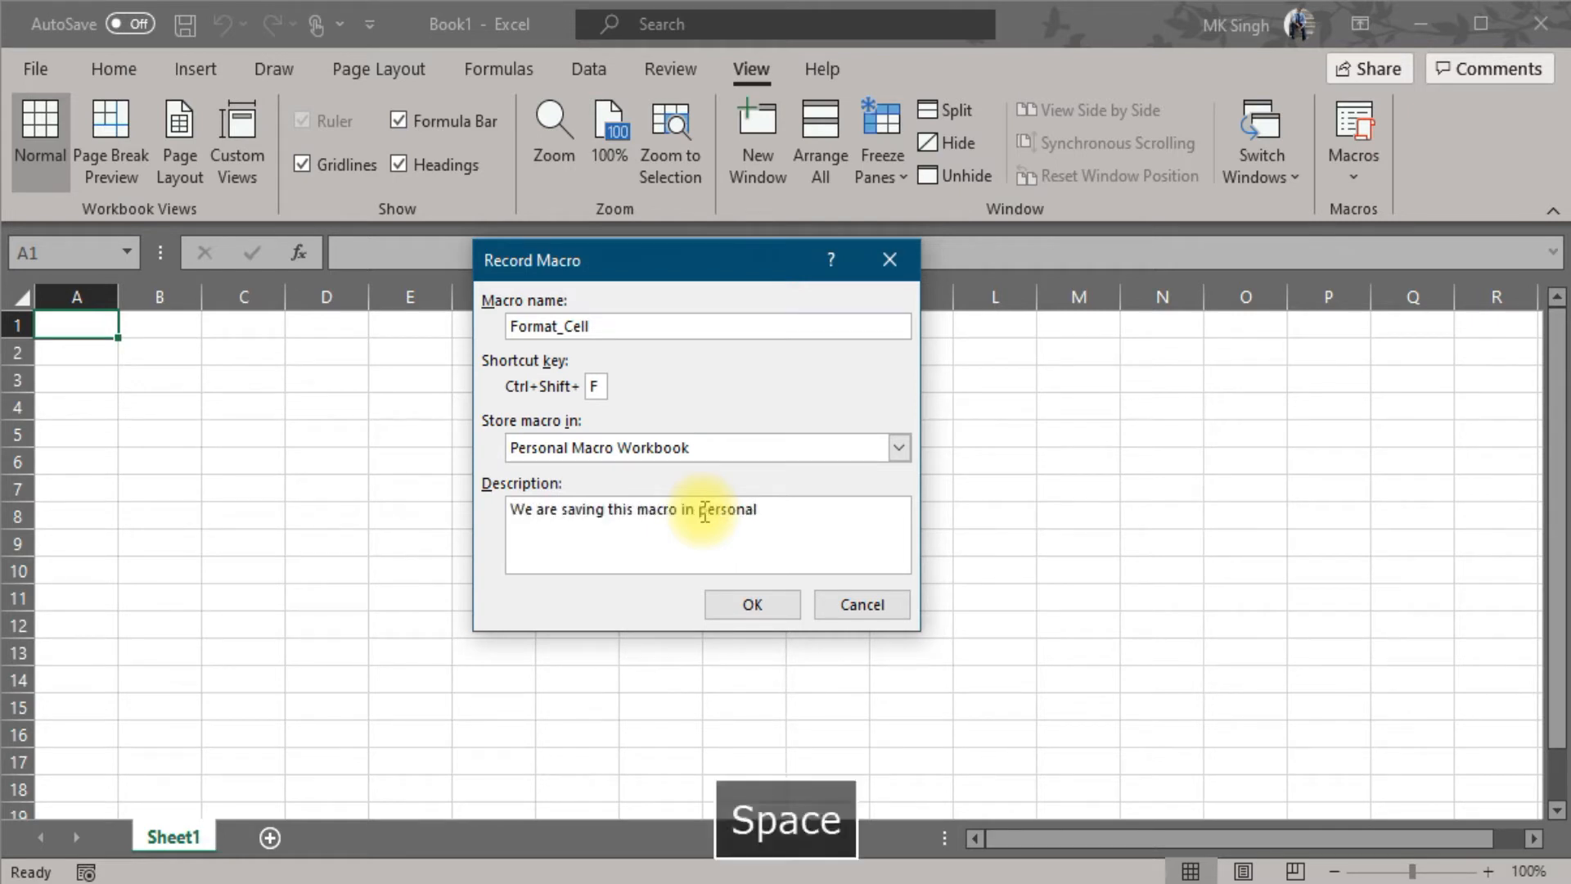
type(" macro workbook. s")
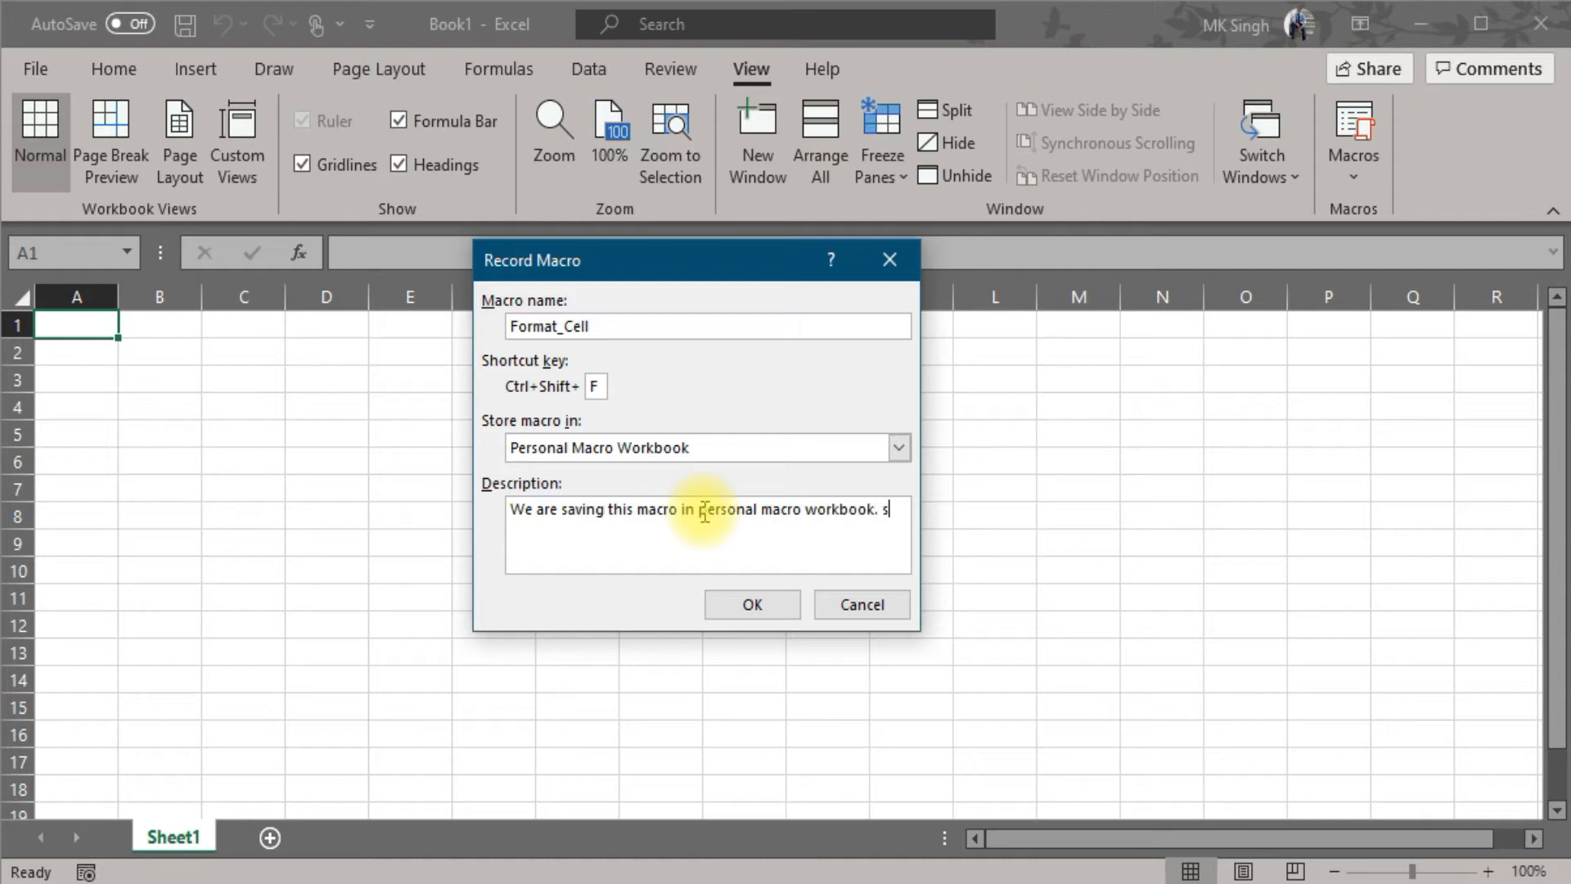
key("ctrl+s")
type("So, It will ")
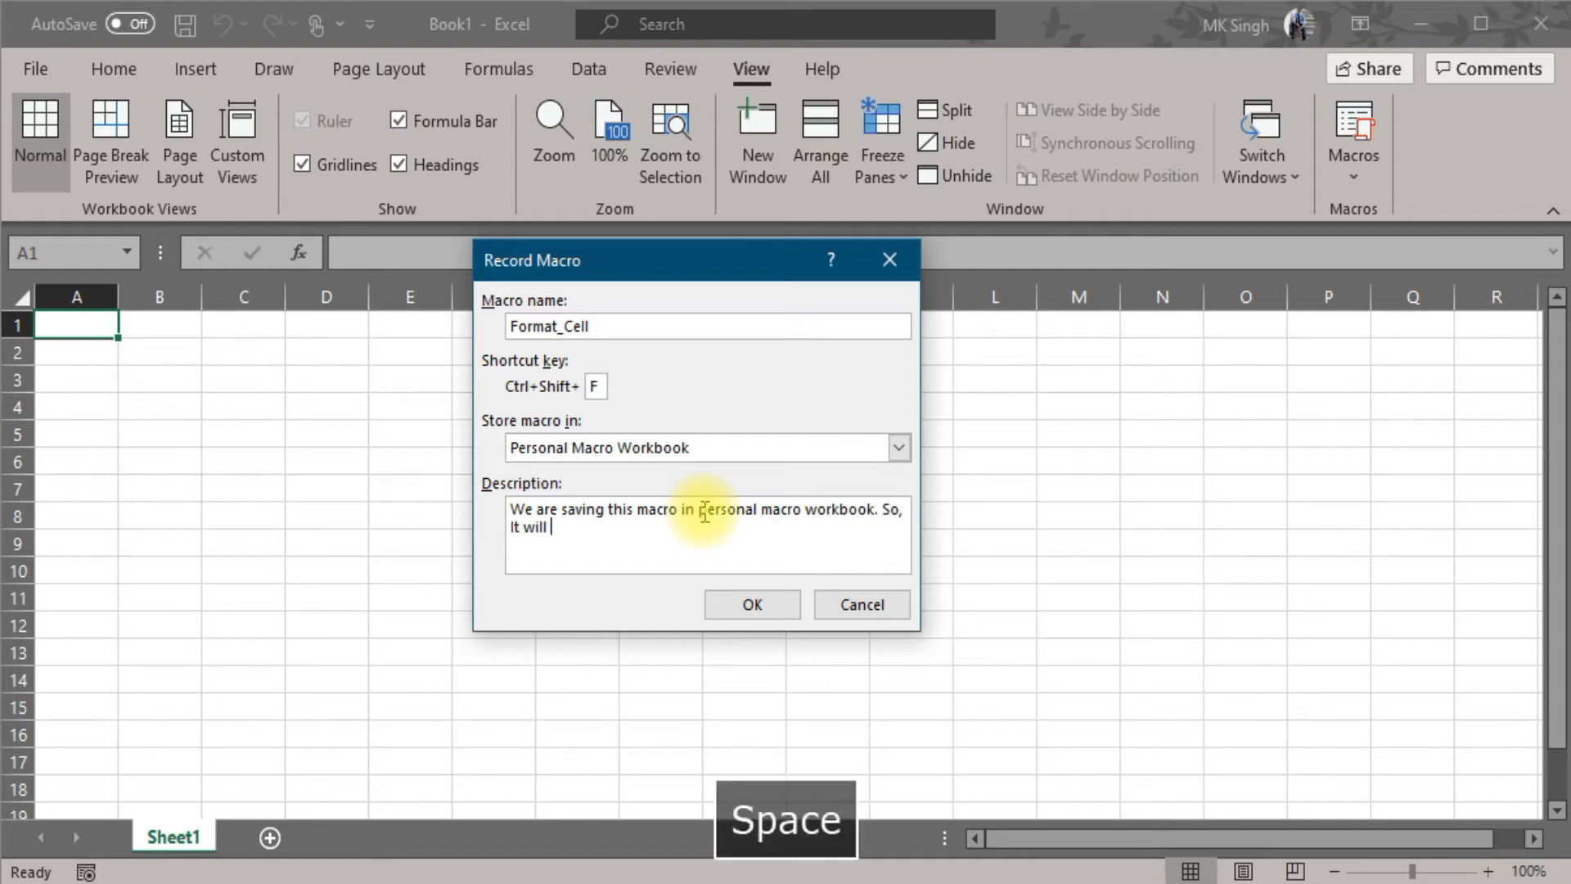
type("be available to all w")
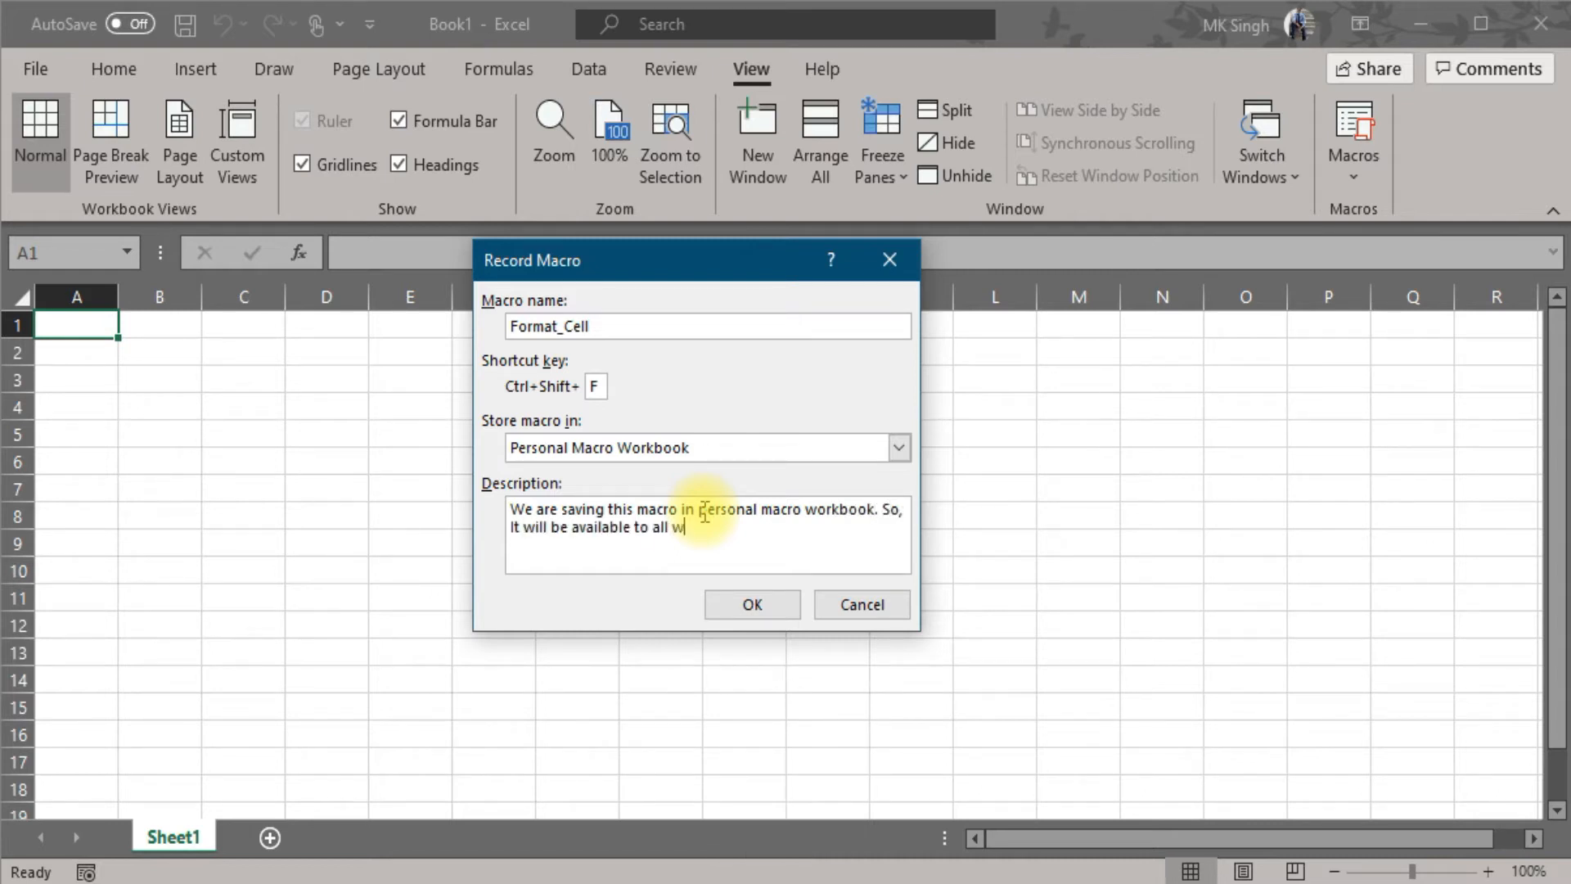
type("orksooks.")
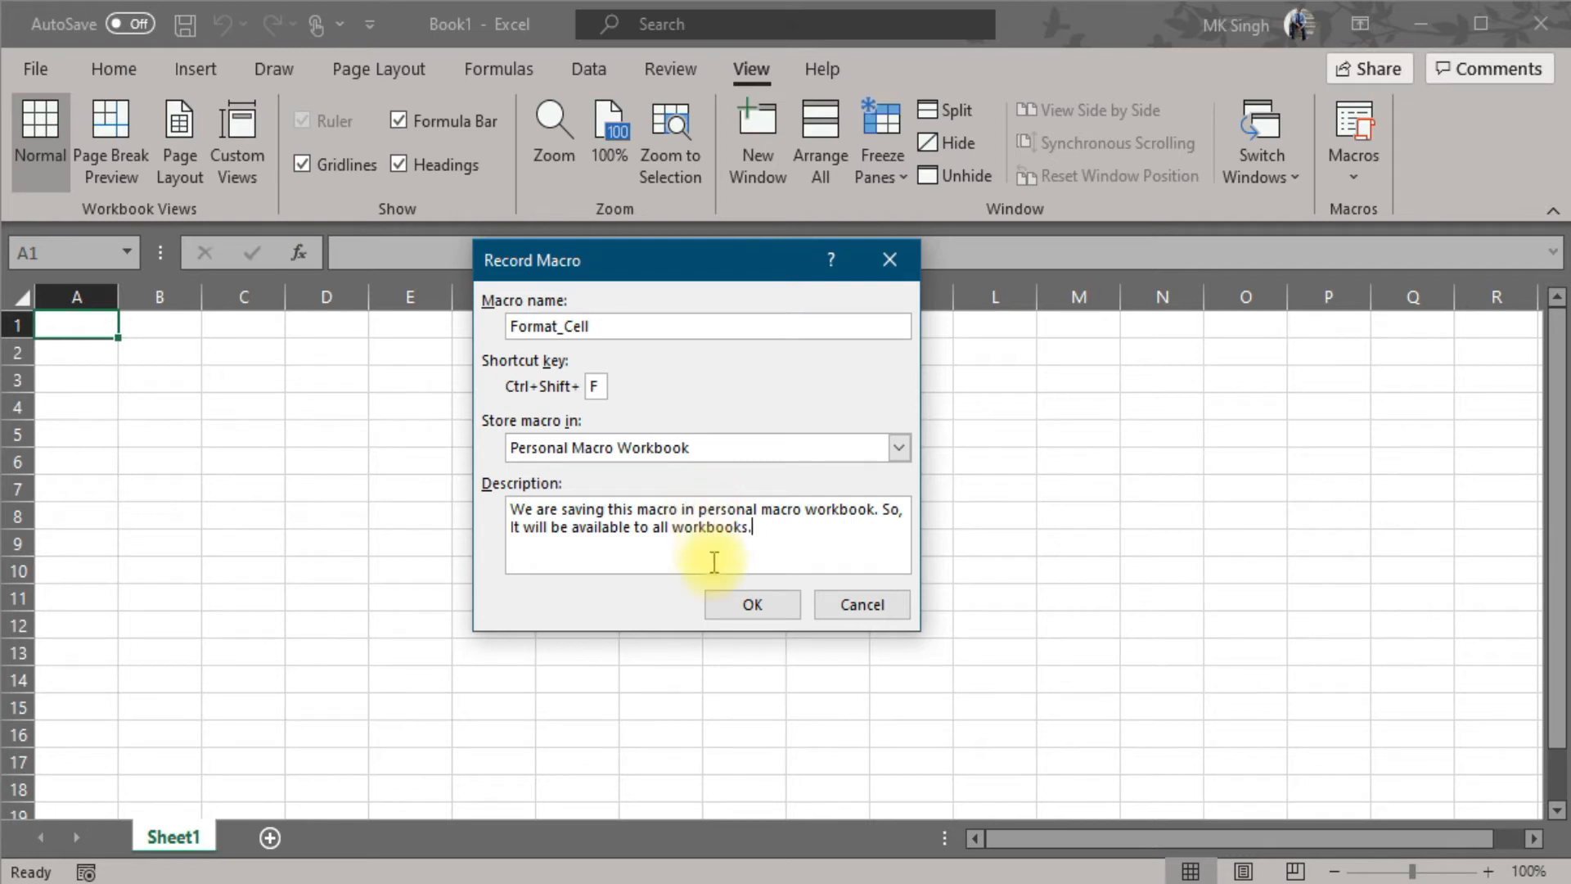
left_click(741, 610)
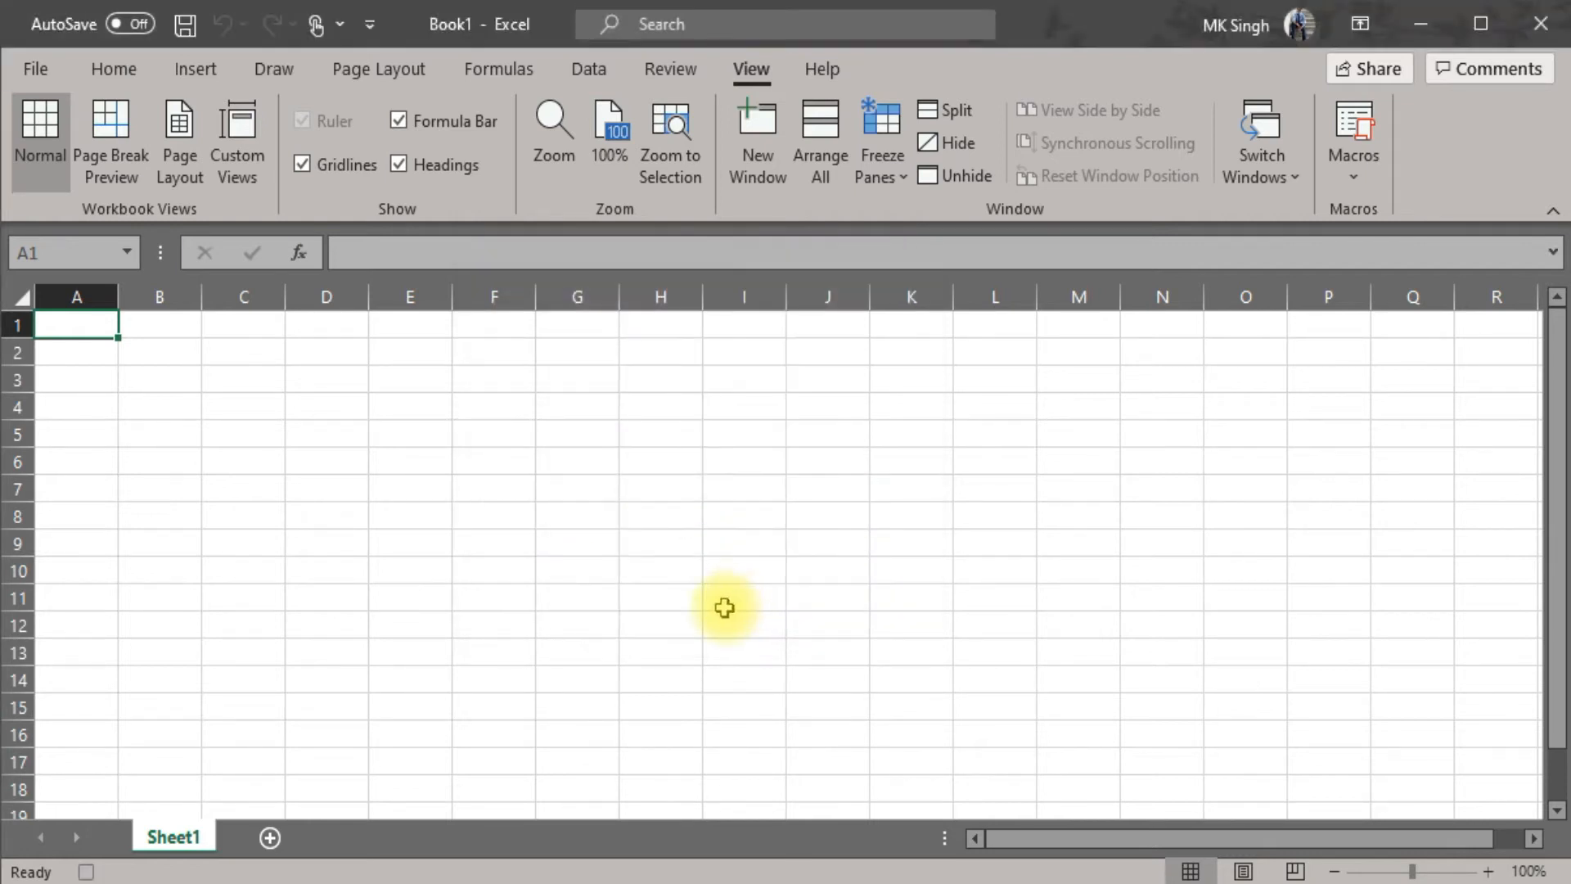
- Give cell A2 a dark blue font colour and a yellow fill
left_click(73, 350)
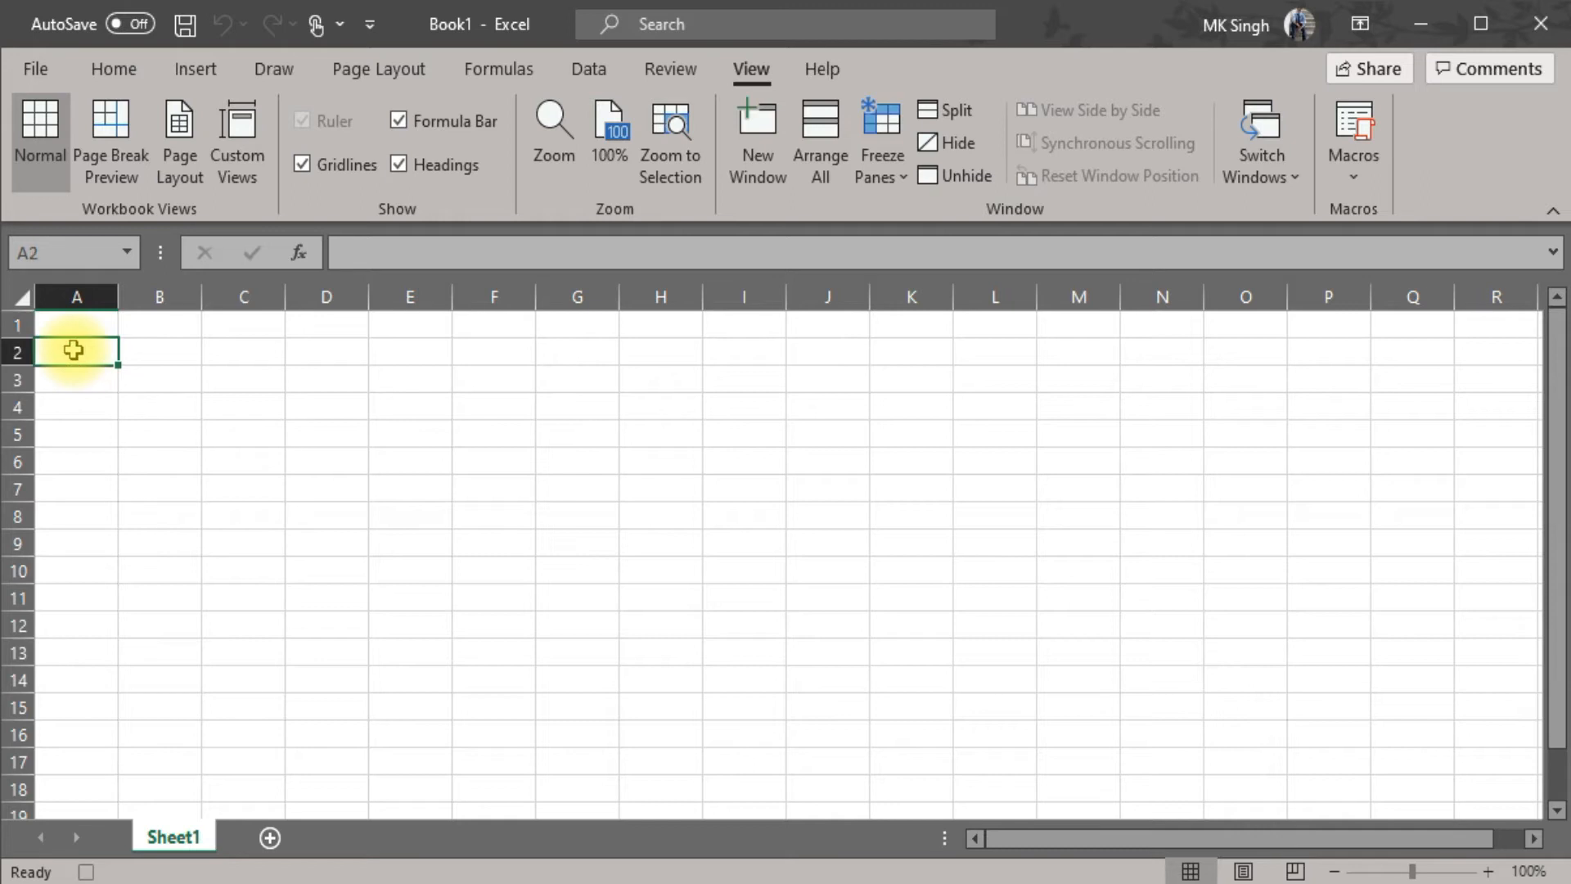
left_click(109, 76)
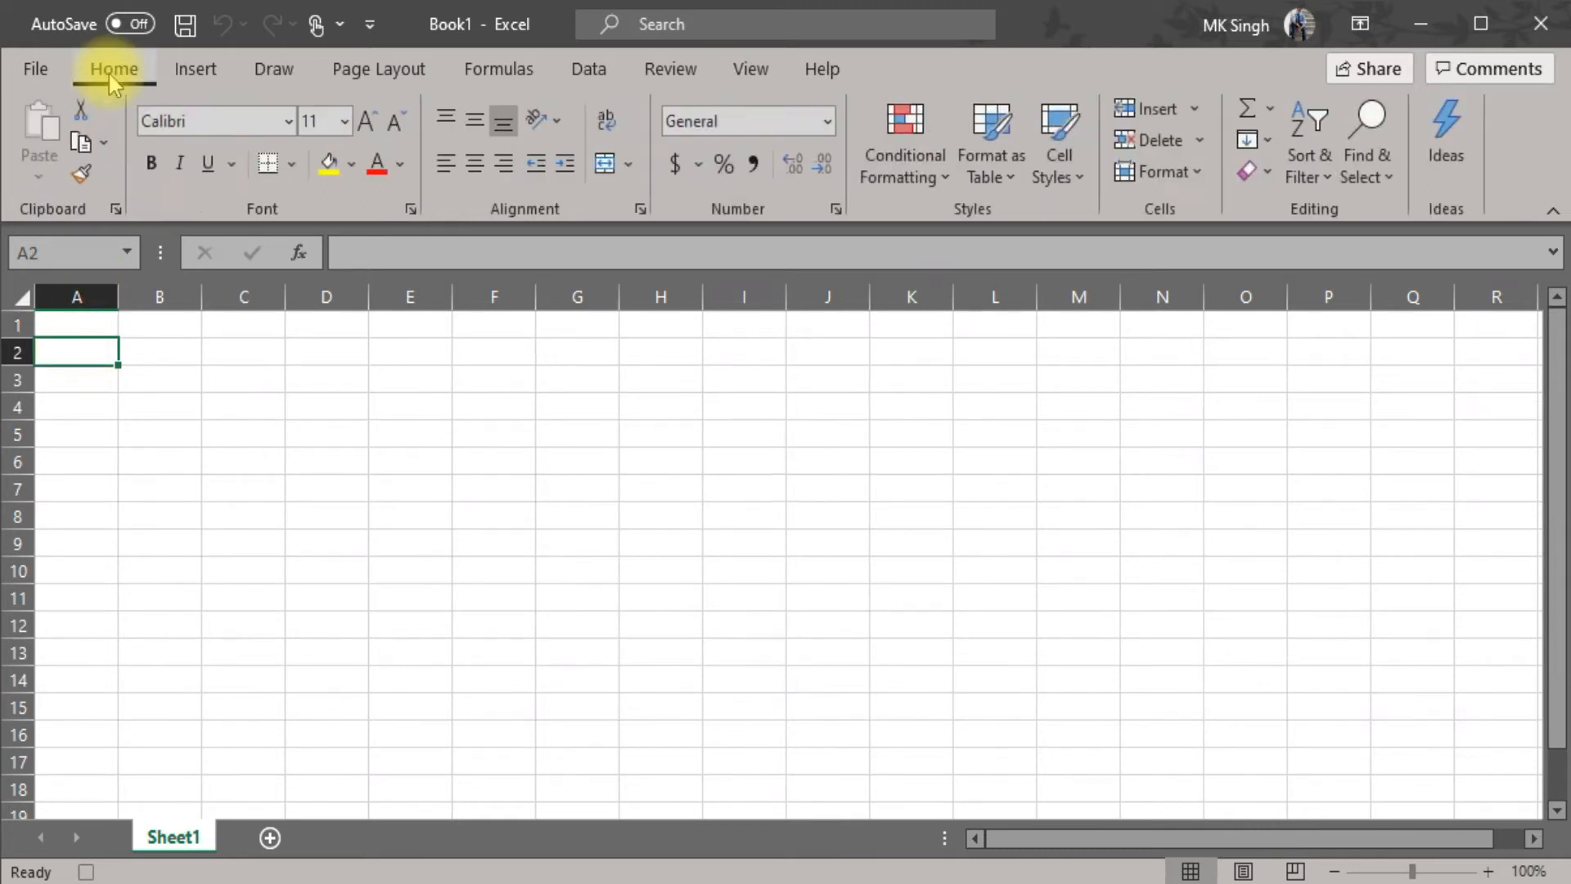
left_click(404, 172)
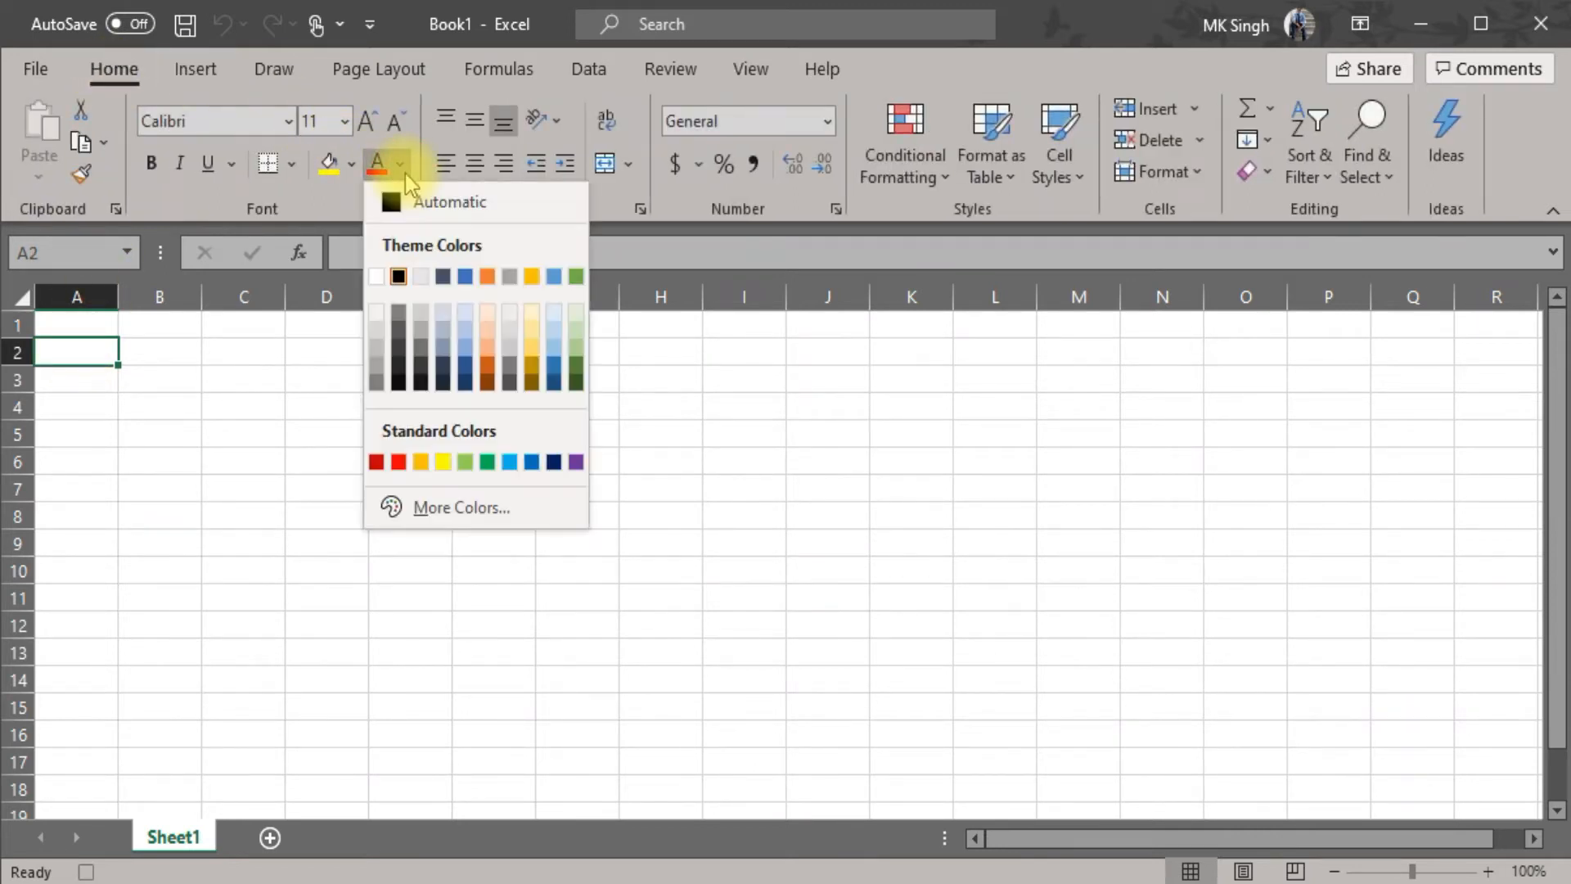
left_click(465, 375)
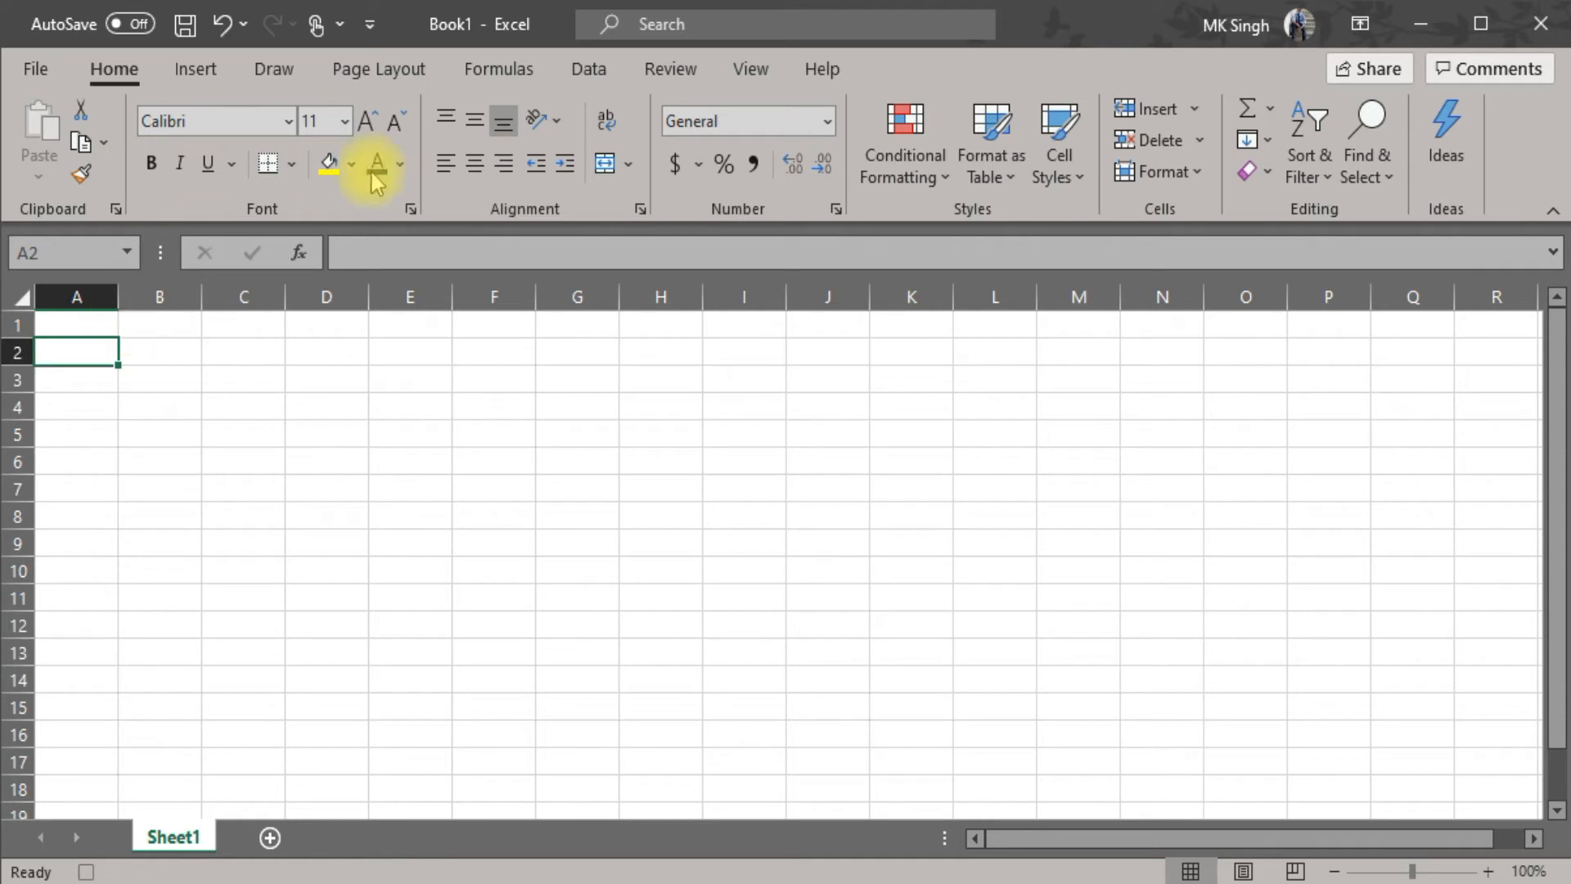
left_click(327, 168)
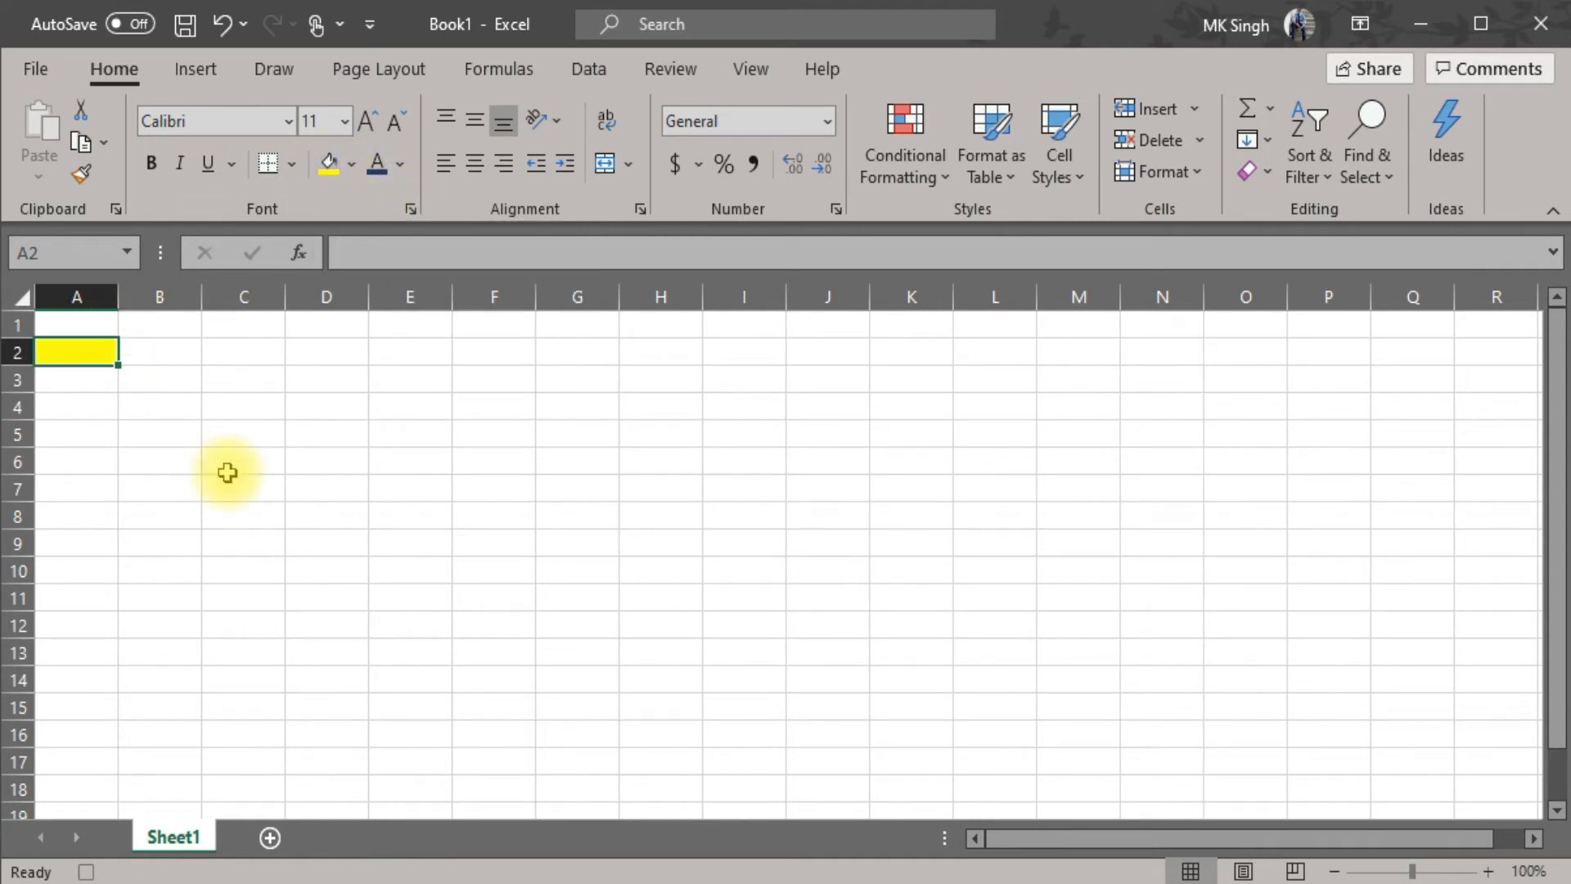
- Enter the text Hello in cell A2
type("H")
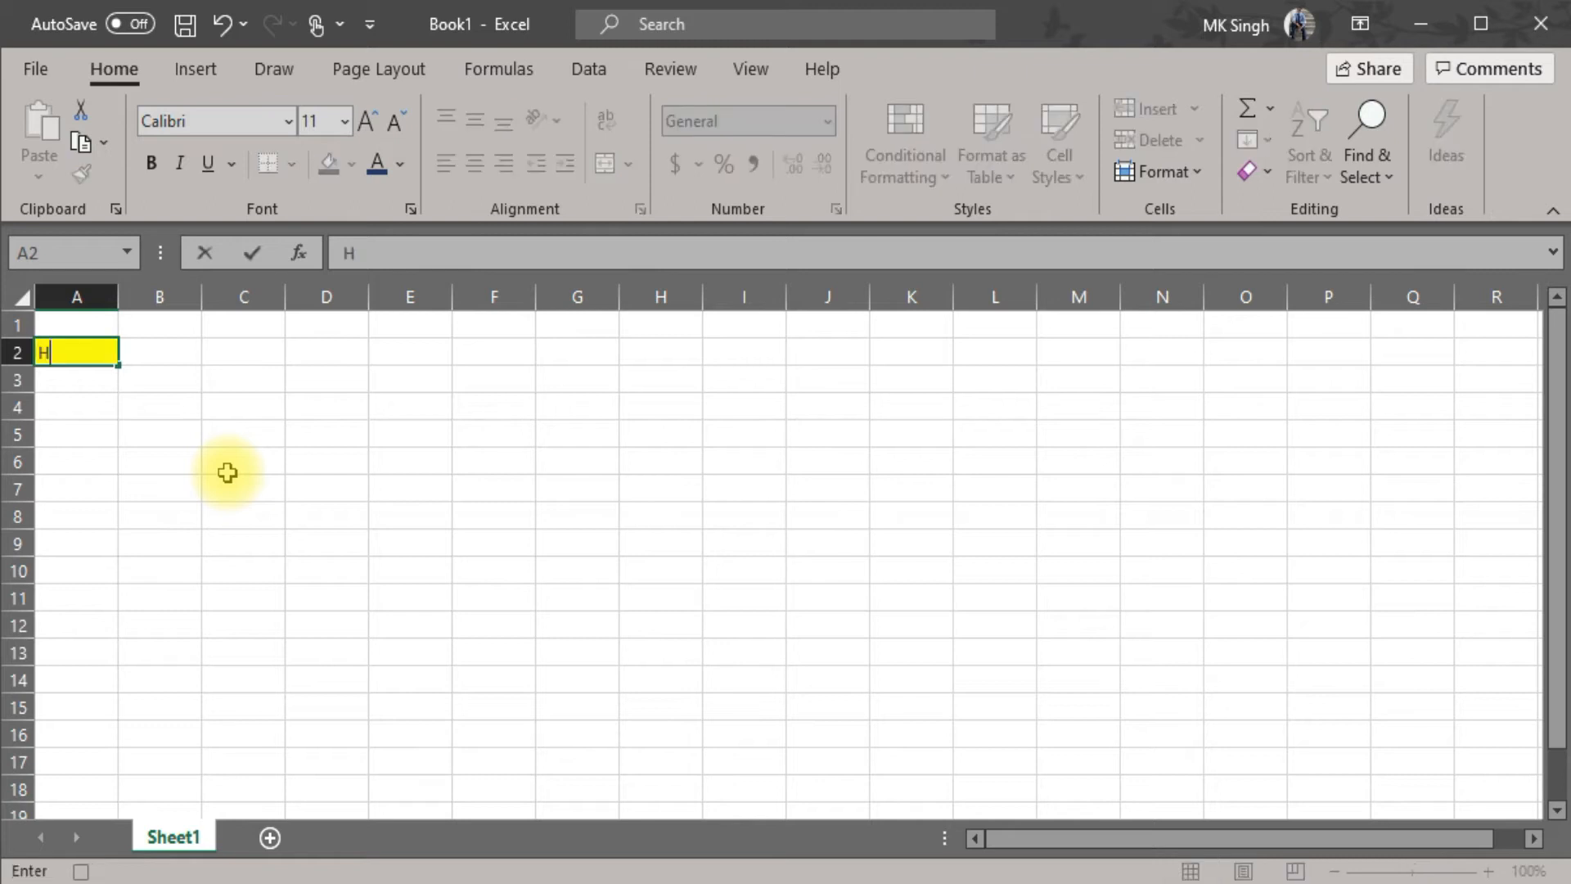
type("ello")
key("Return")
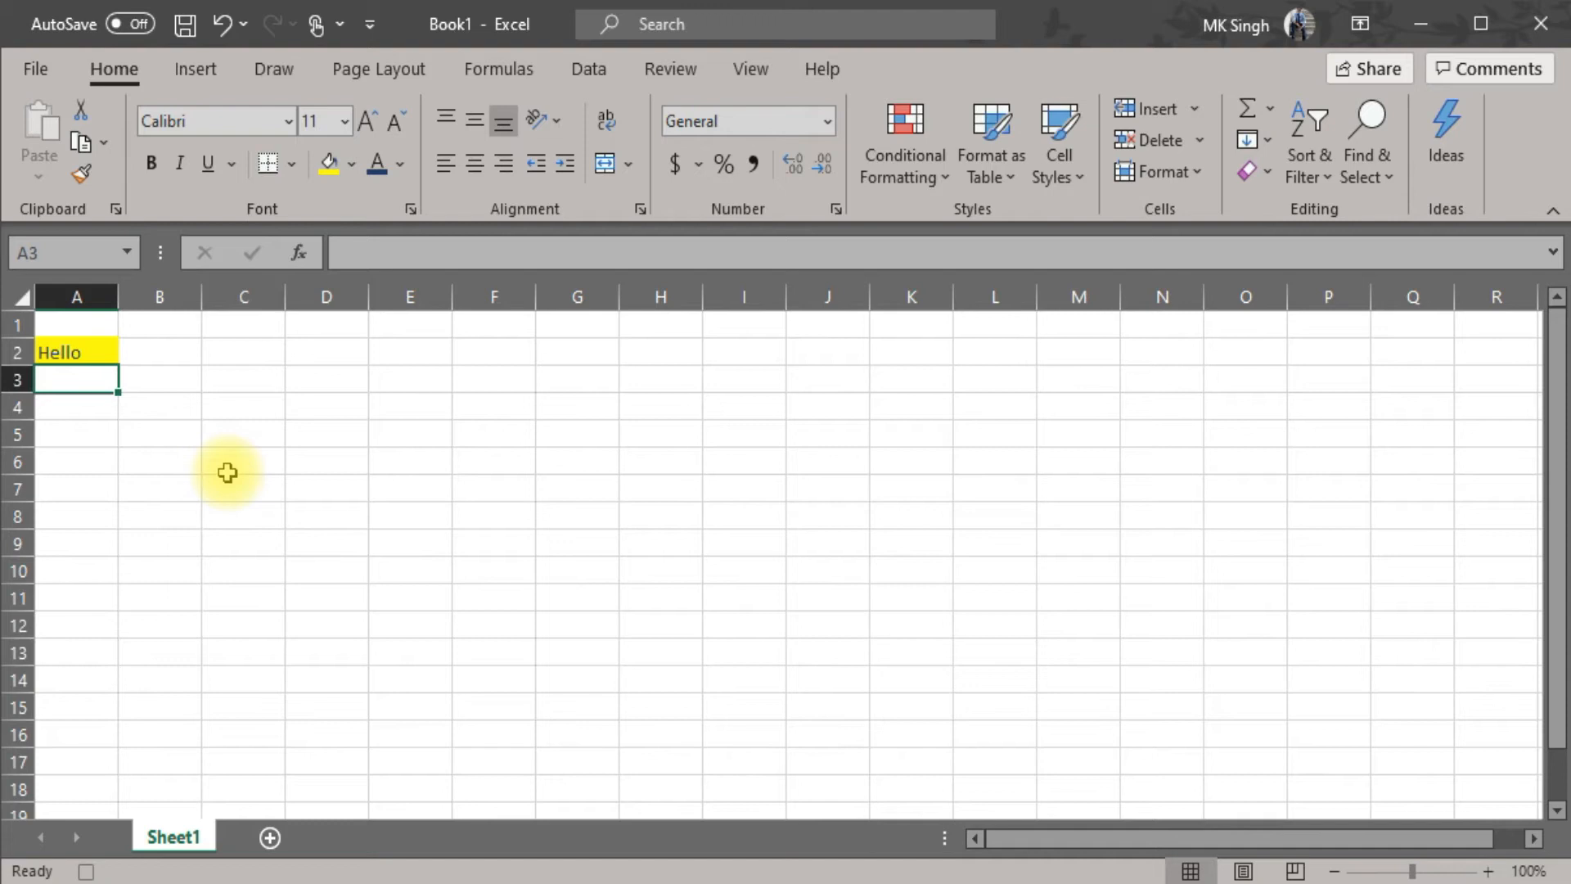
- Make the text in cell A2 bold and change its font colour to dark orange
key("Up")
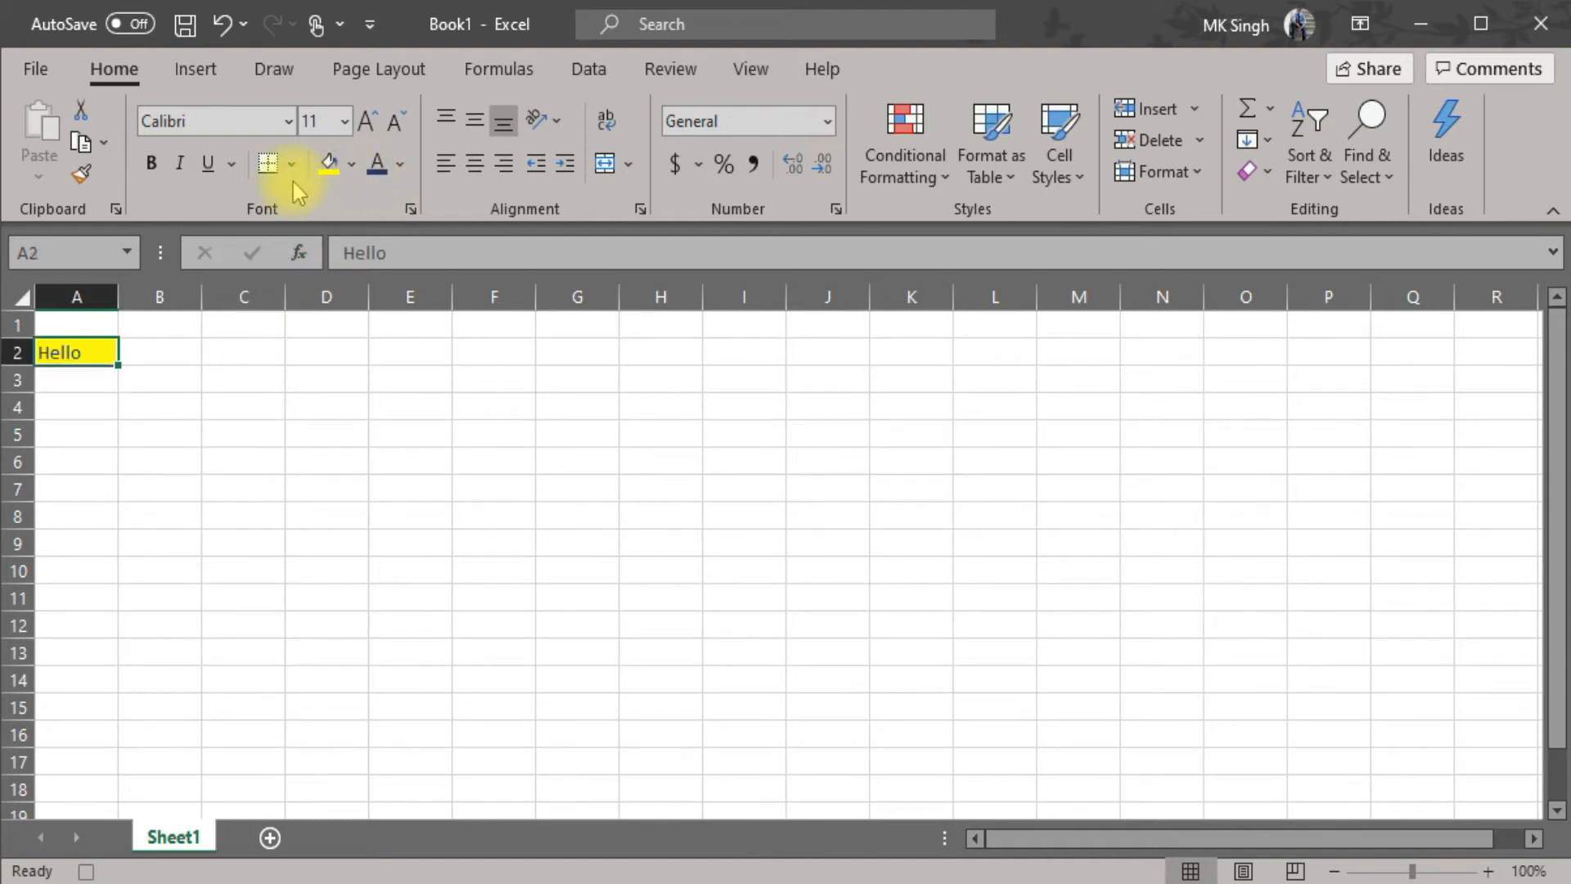
left_click(151, 168)
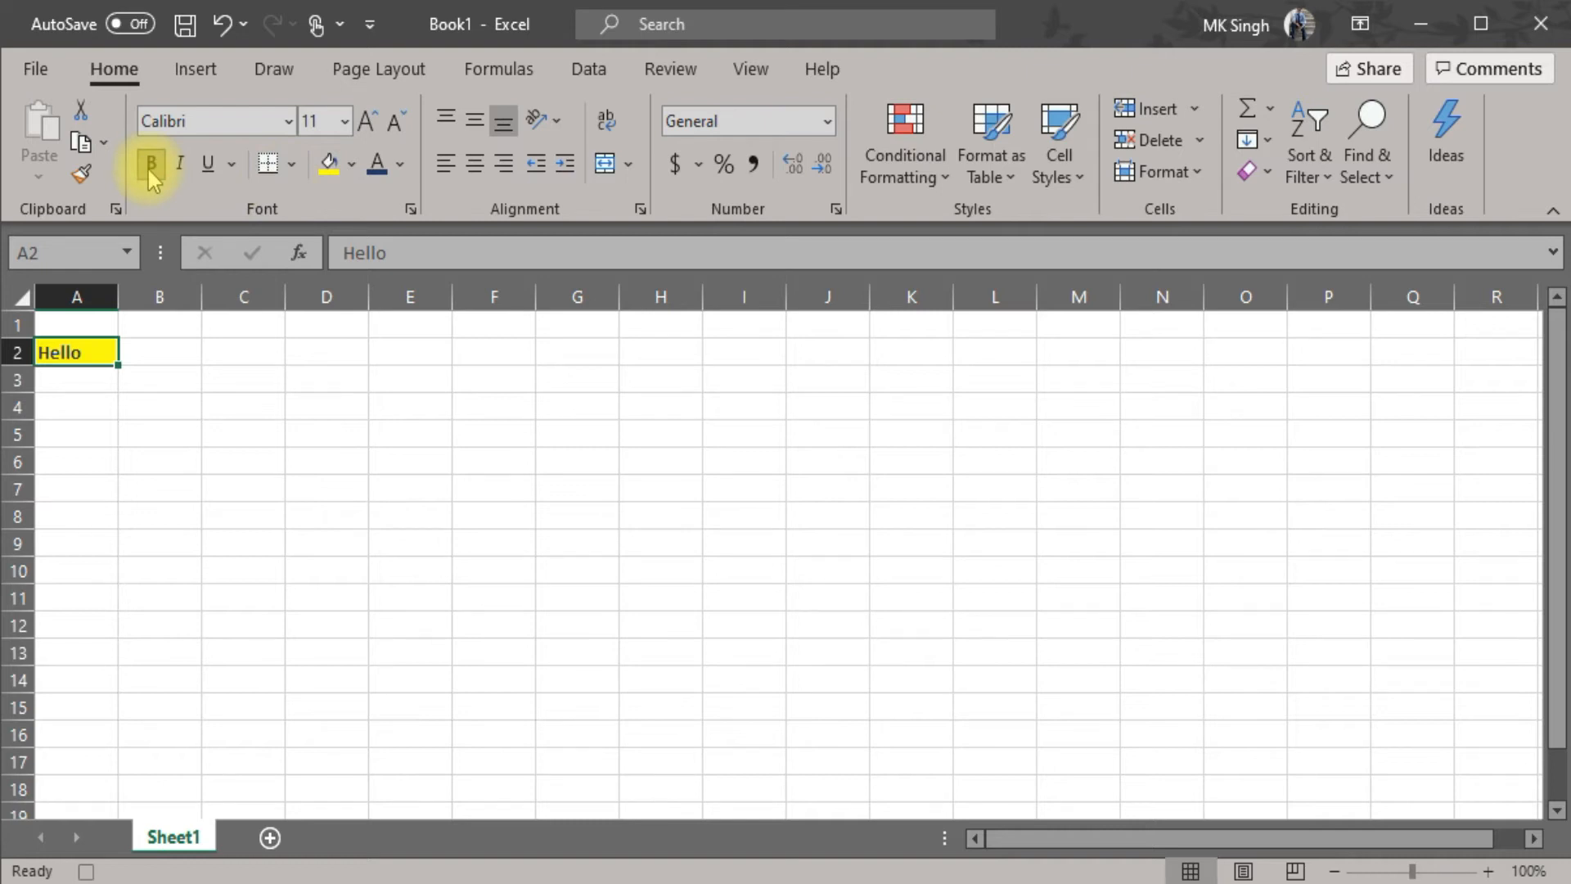
left_click(399, 167)
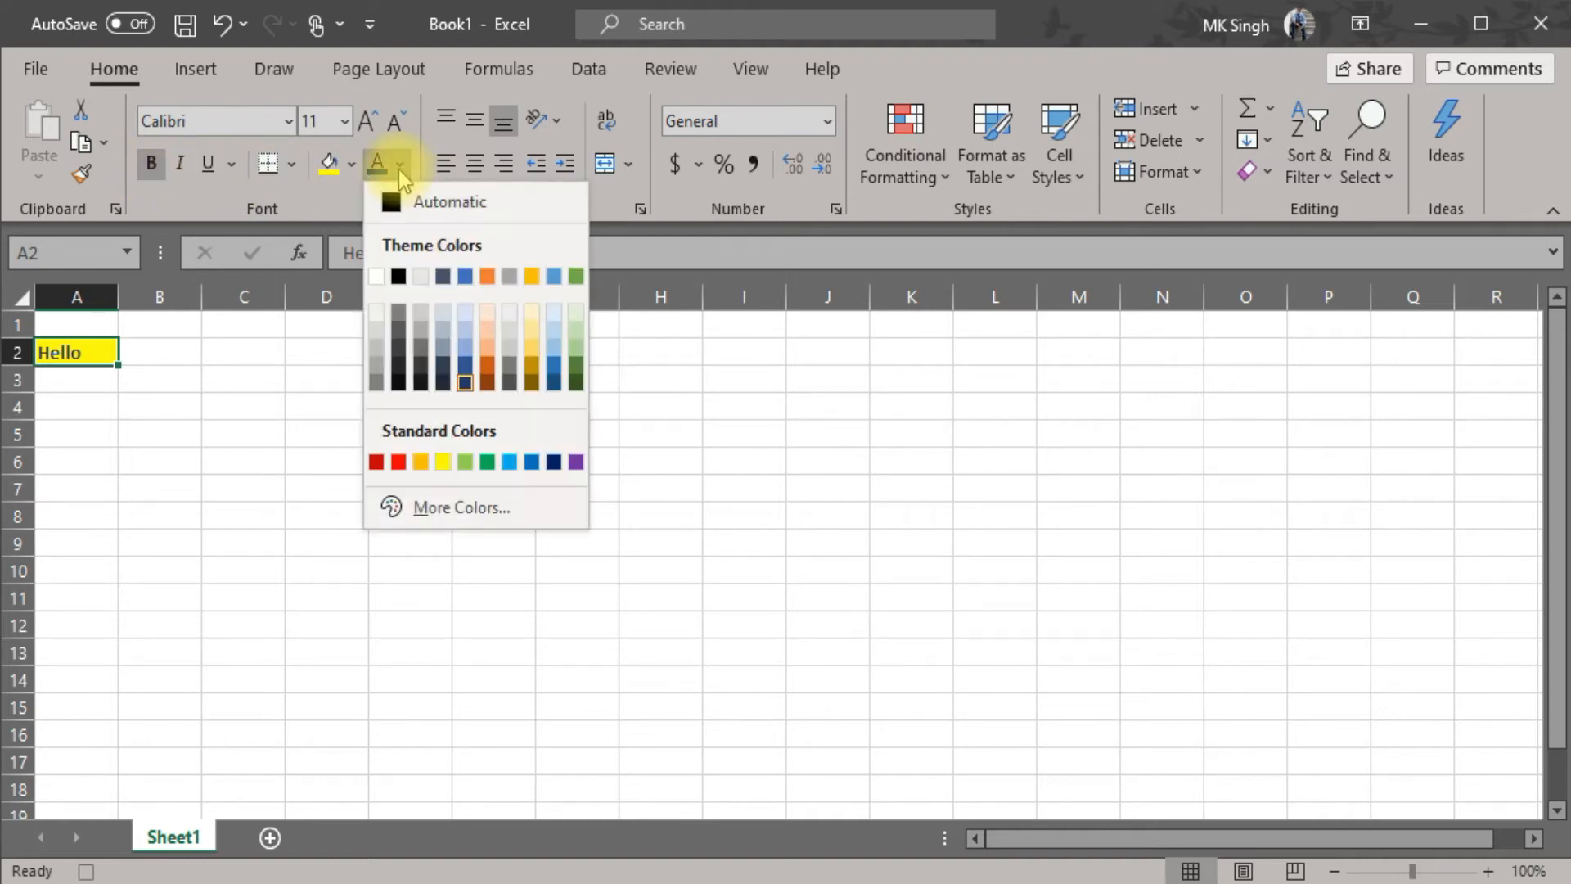
left_click(483, 370)
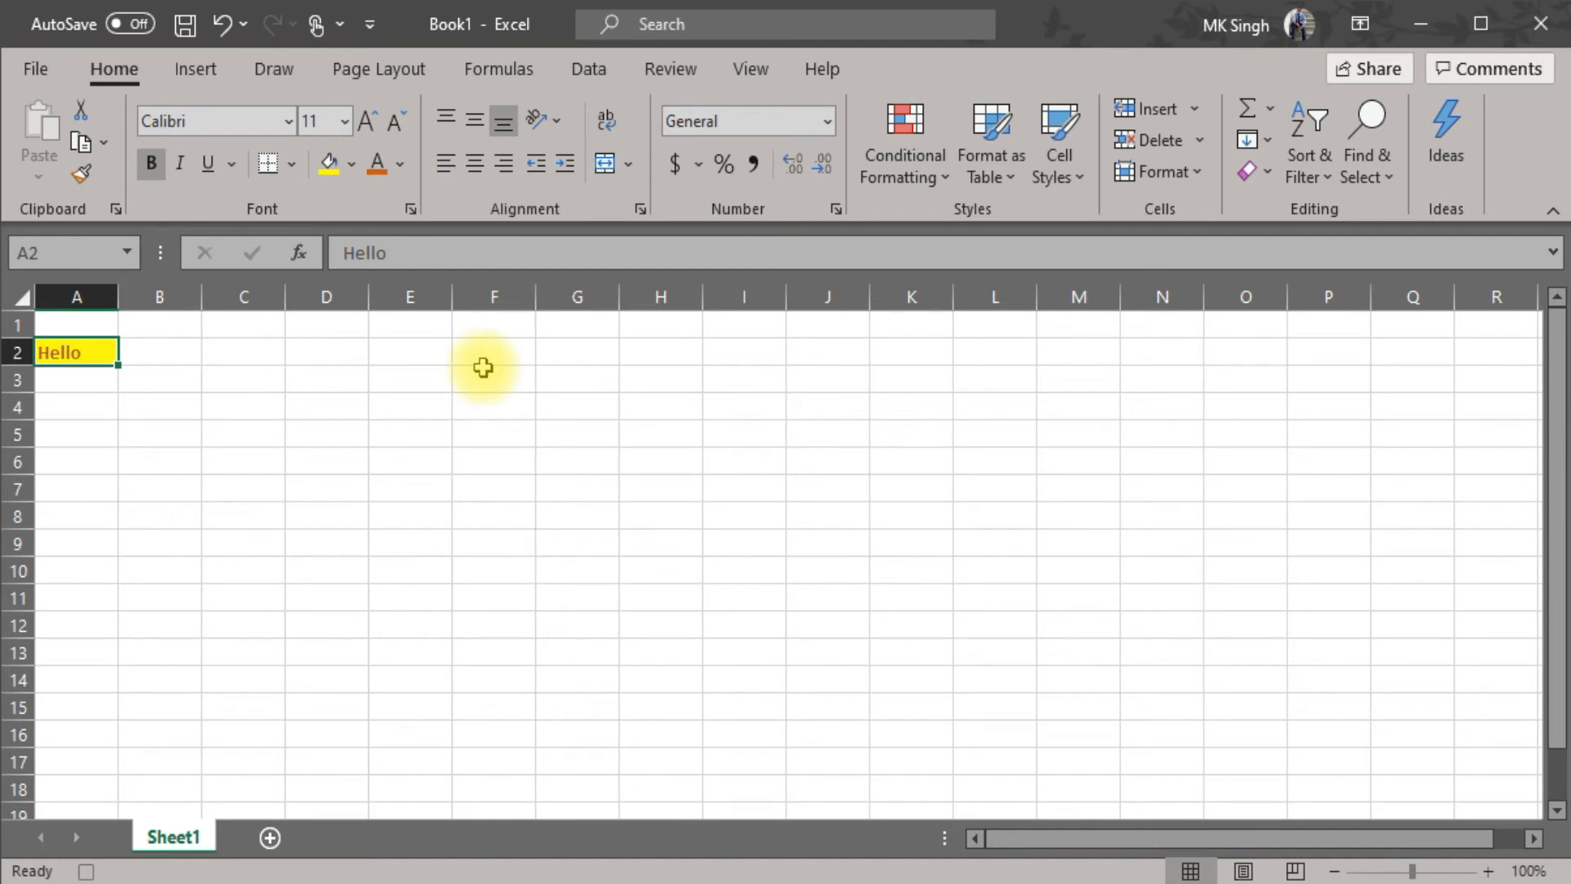
- Try a blue fill on cell A2, replacing it with a light green fill
left_click(351, 169)
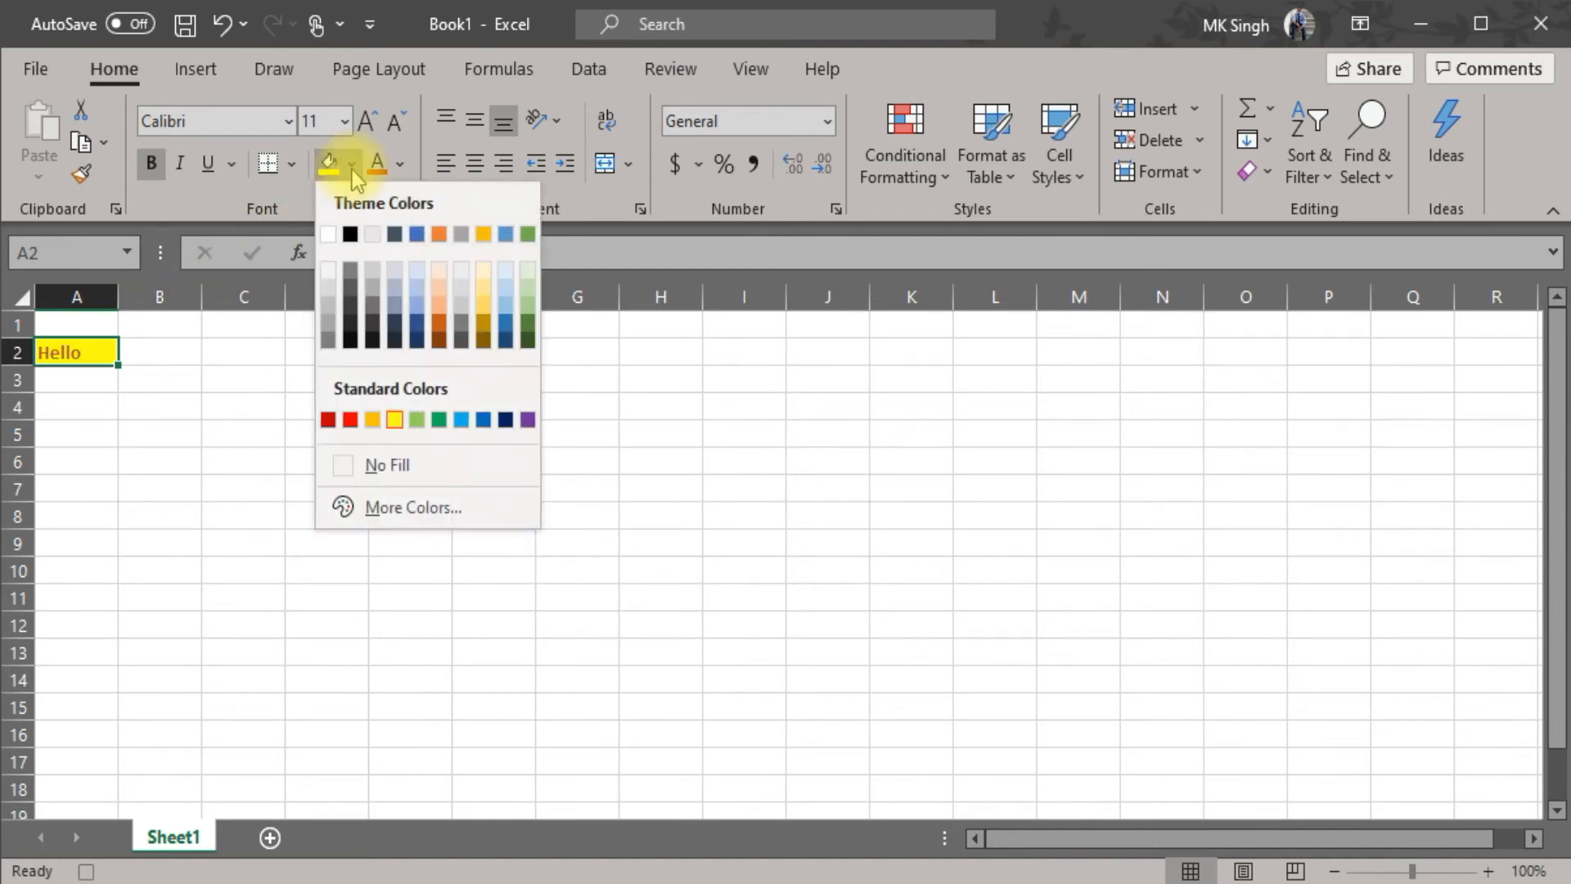
left_click(506, 323)
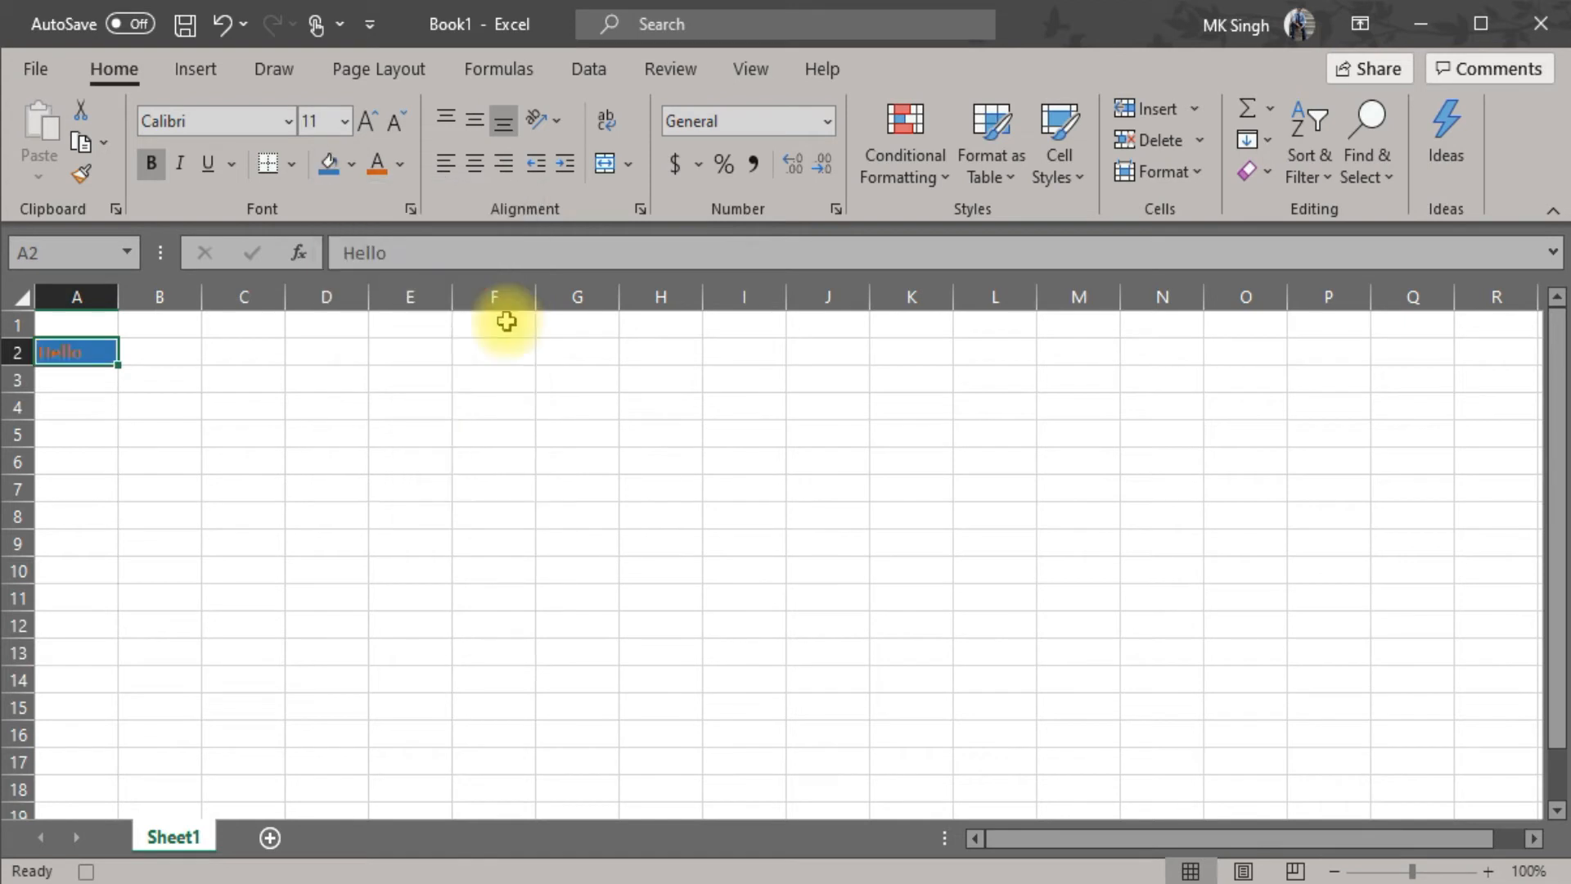
left_click(356, 168)
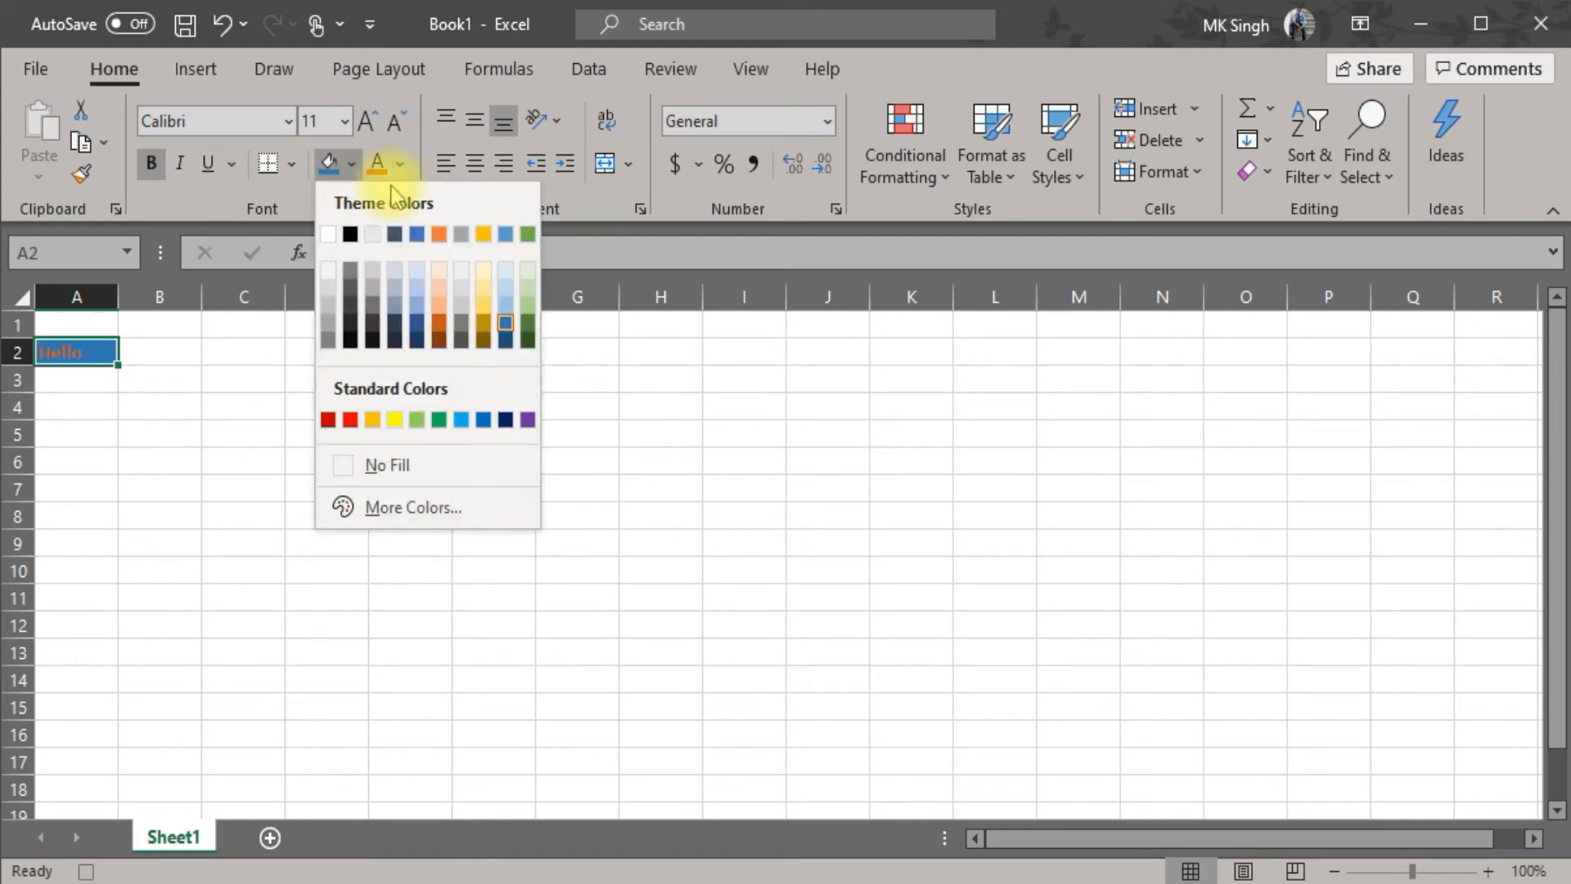
left_click(526, 301)
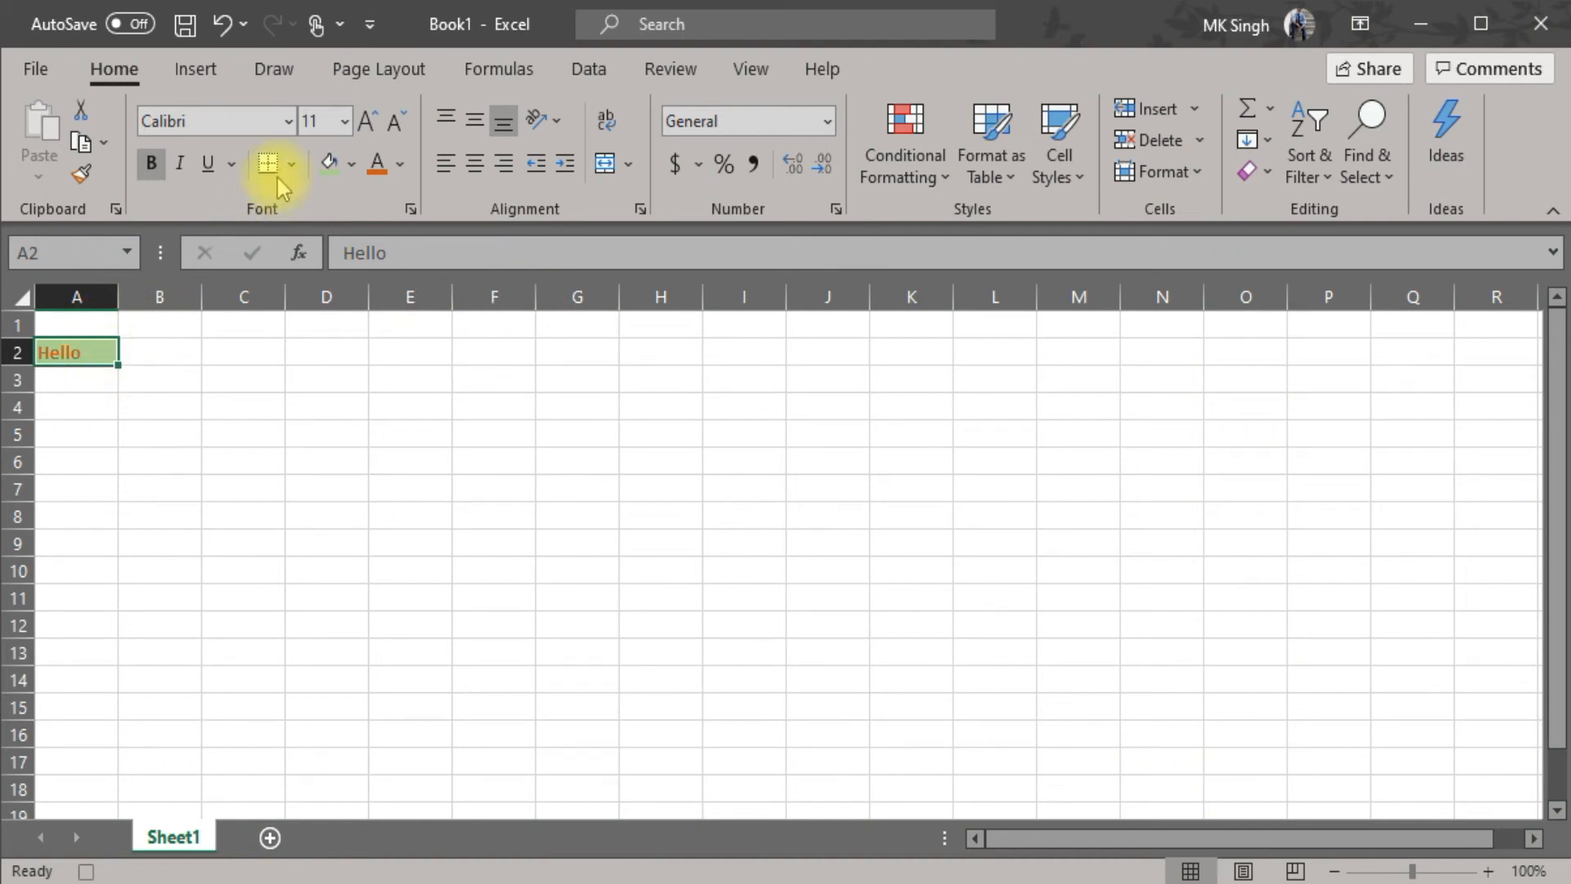
- Increase the font size of cell A2 to 22 and autofit the width of column A to the text
left_click(370, 126)
left_click(370, 126)
left_click(370, 124)
left_click(370, 122)
left_click(370, 123)
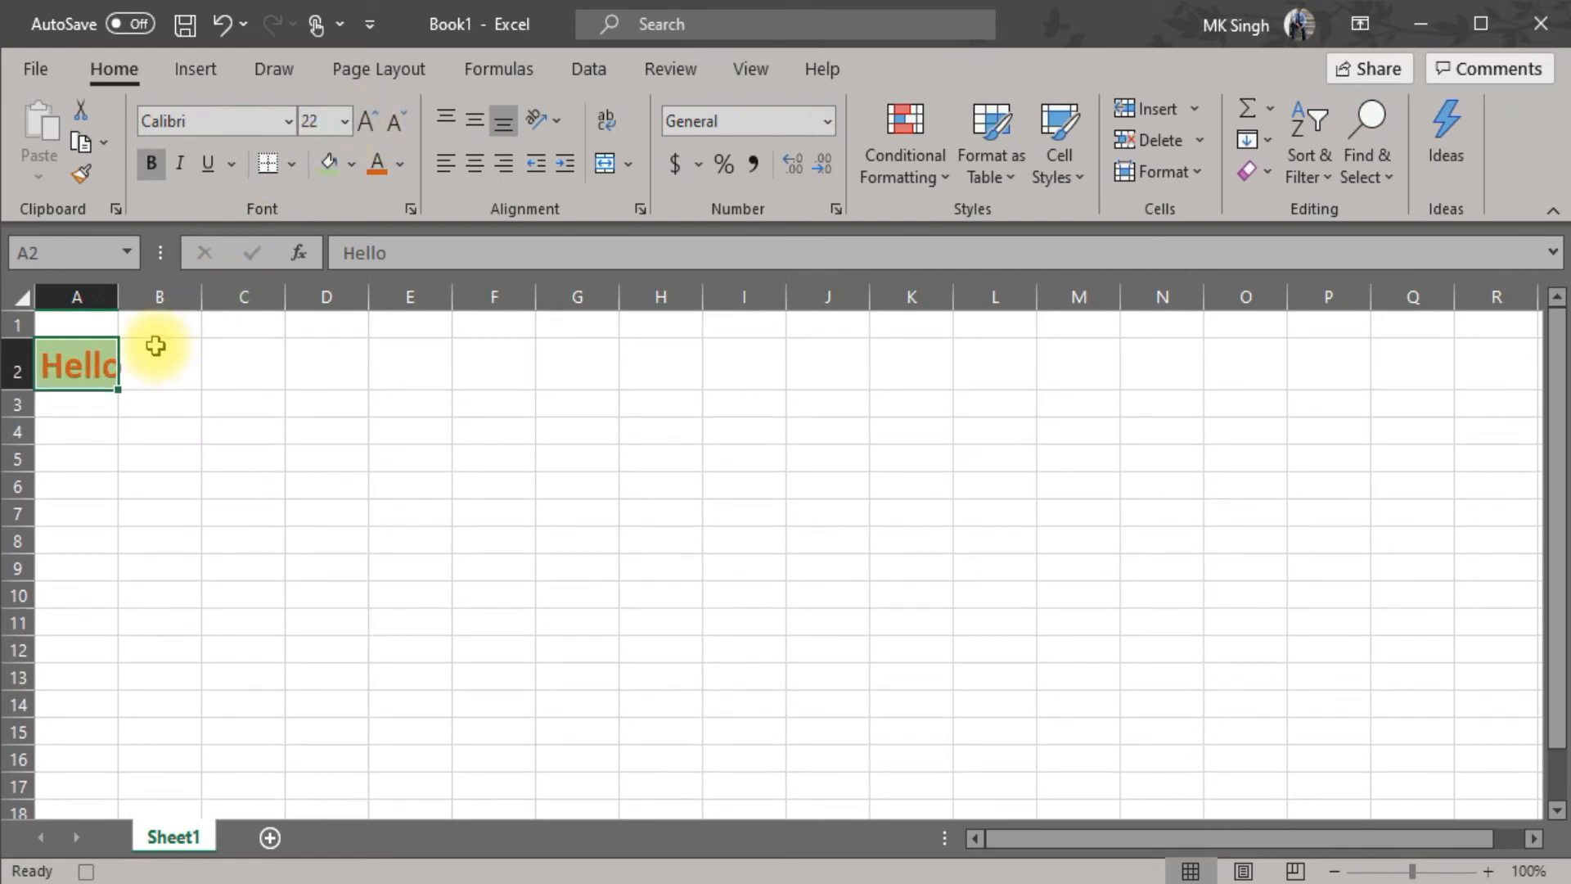
double_click(119, 296)
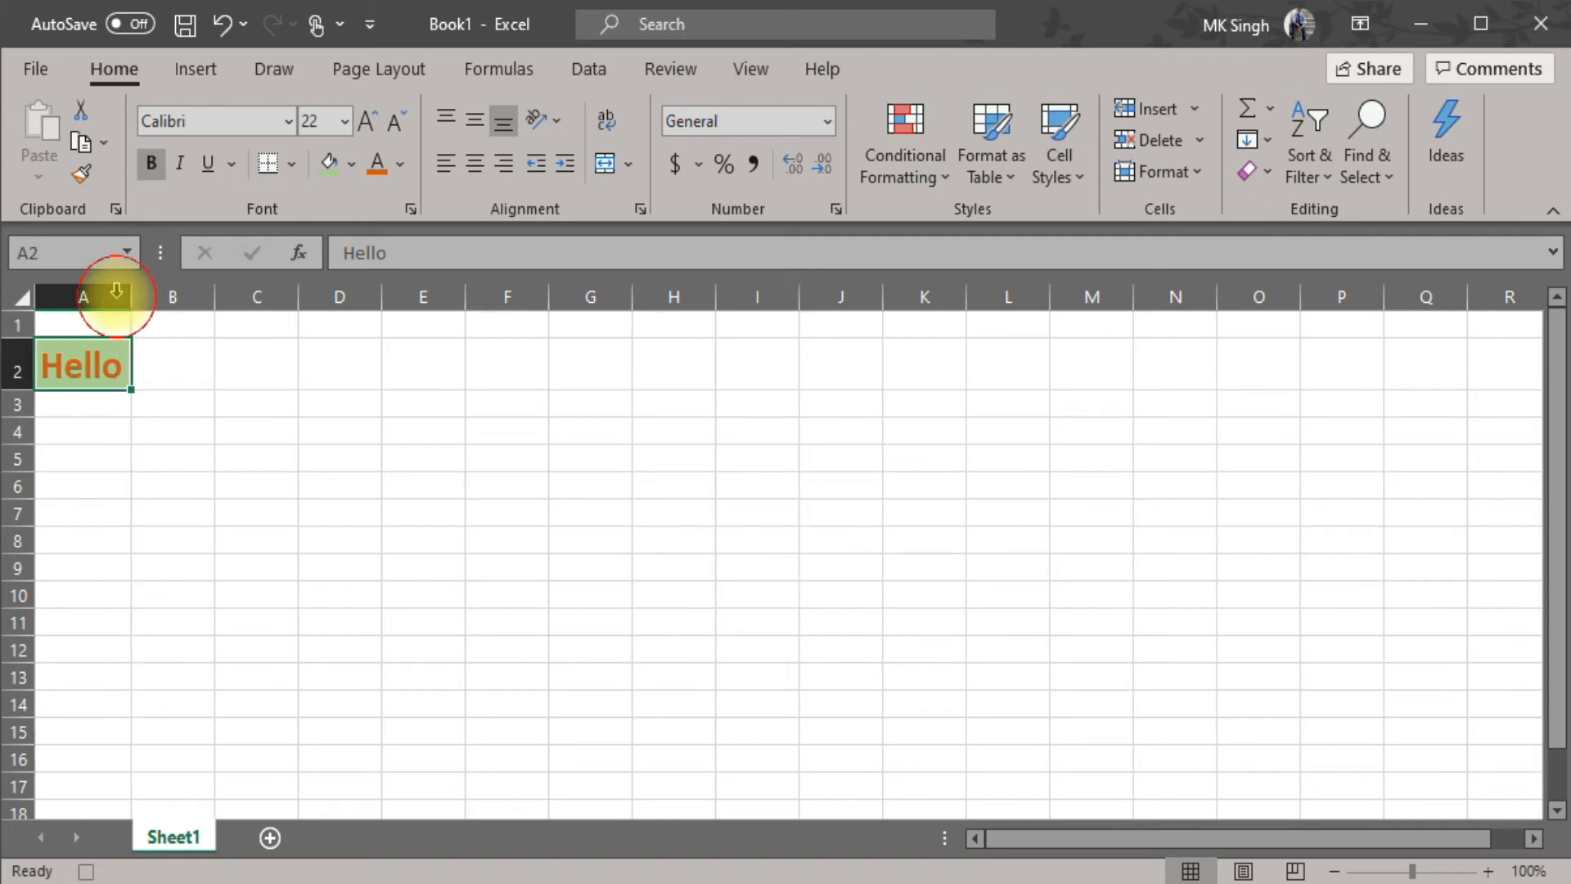
- Select cell A3 and stop the macro recording
left_click(107, 402)
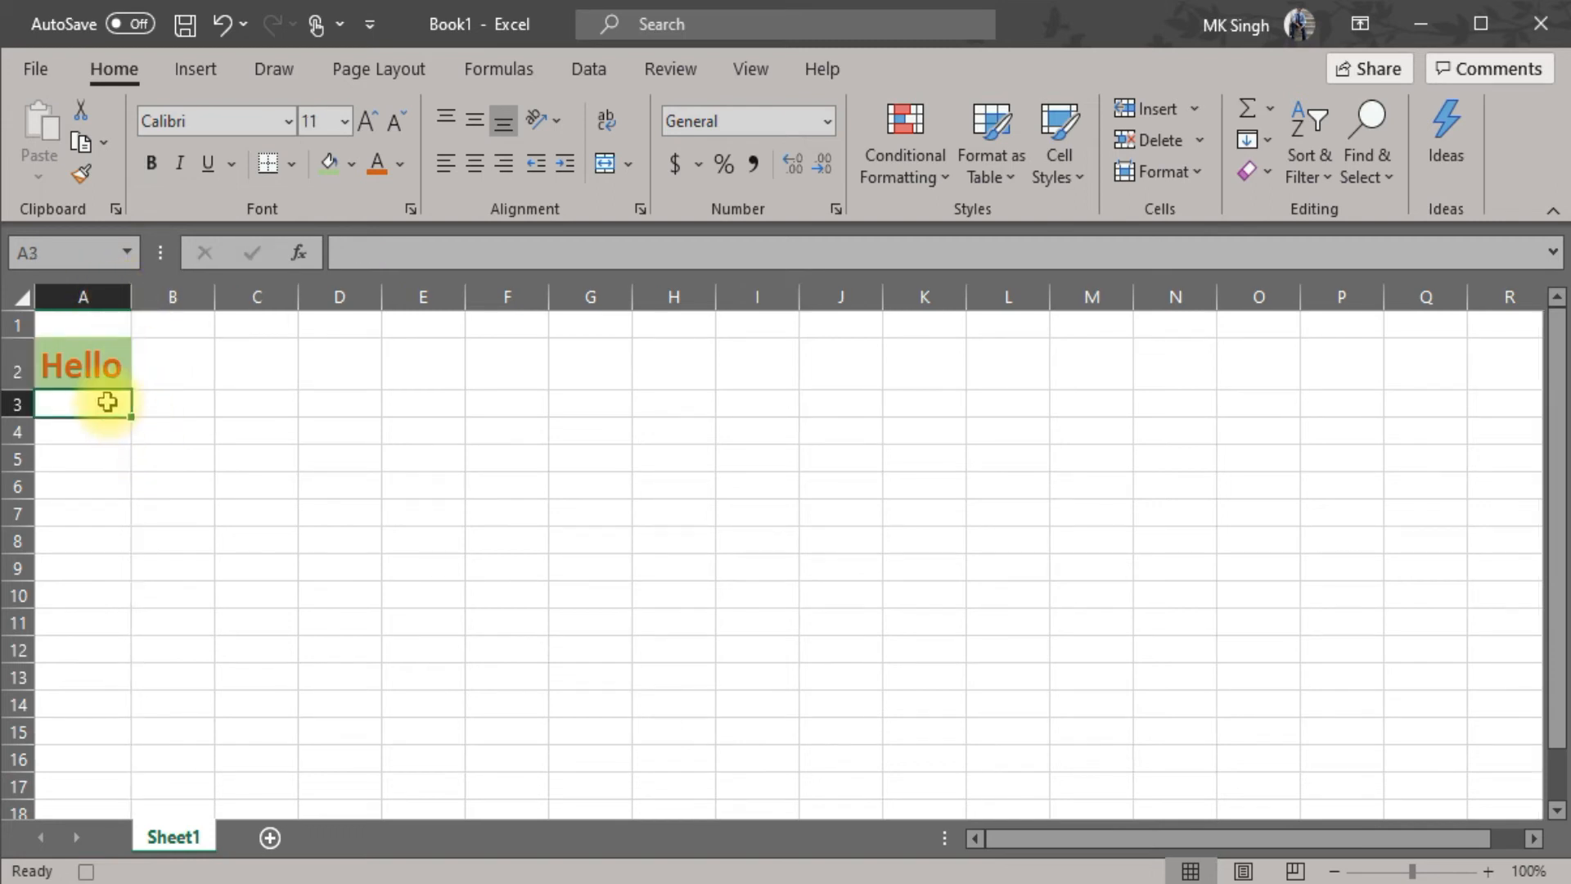
left_click(96, 872)
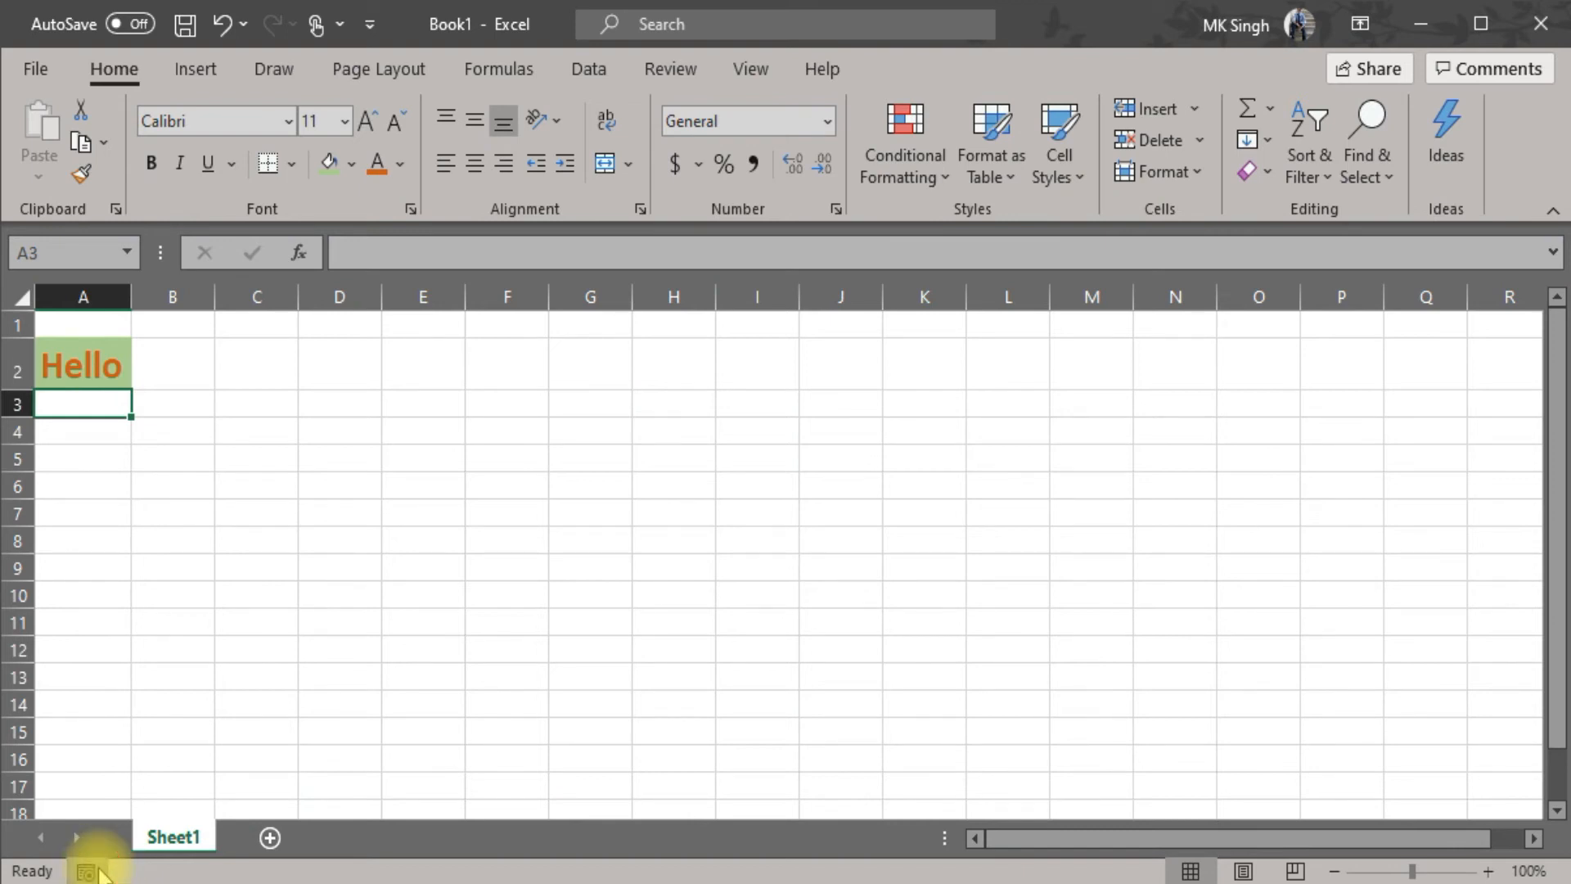
left_click(118, 437)
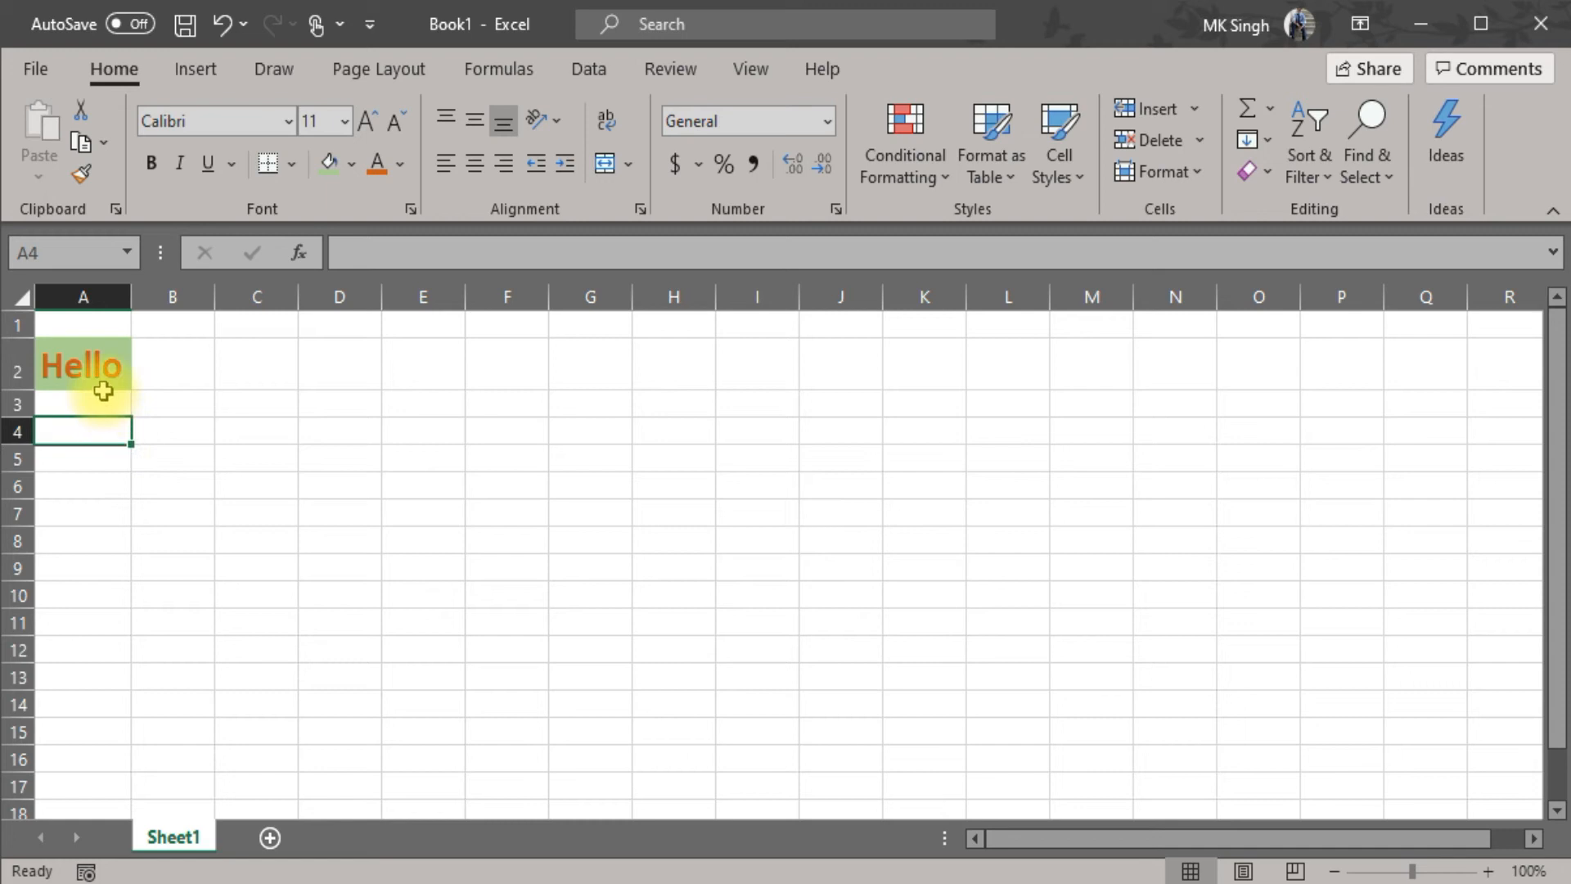
- Delete row 2 containing the formatted Hello, then run the Format_Cell macro with cell C2 selected
left_click(91, 365)
key("shift+space")
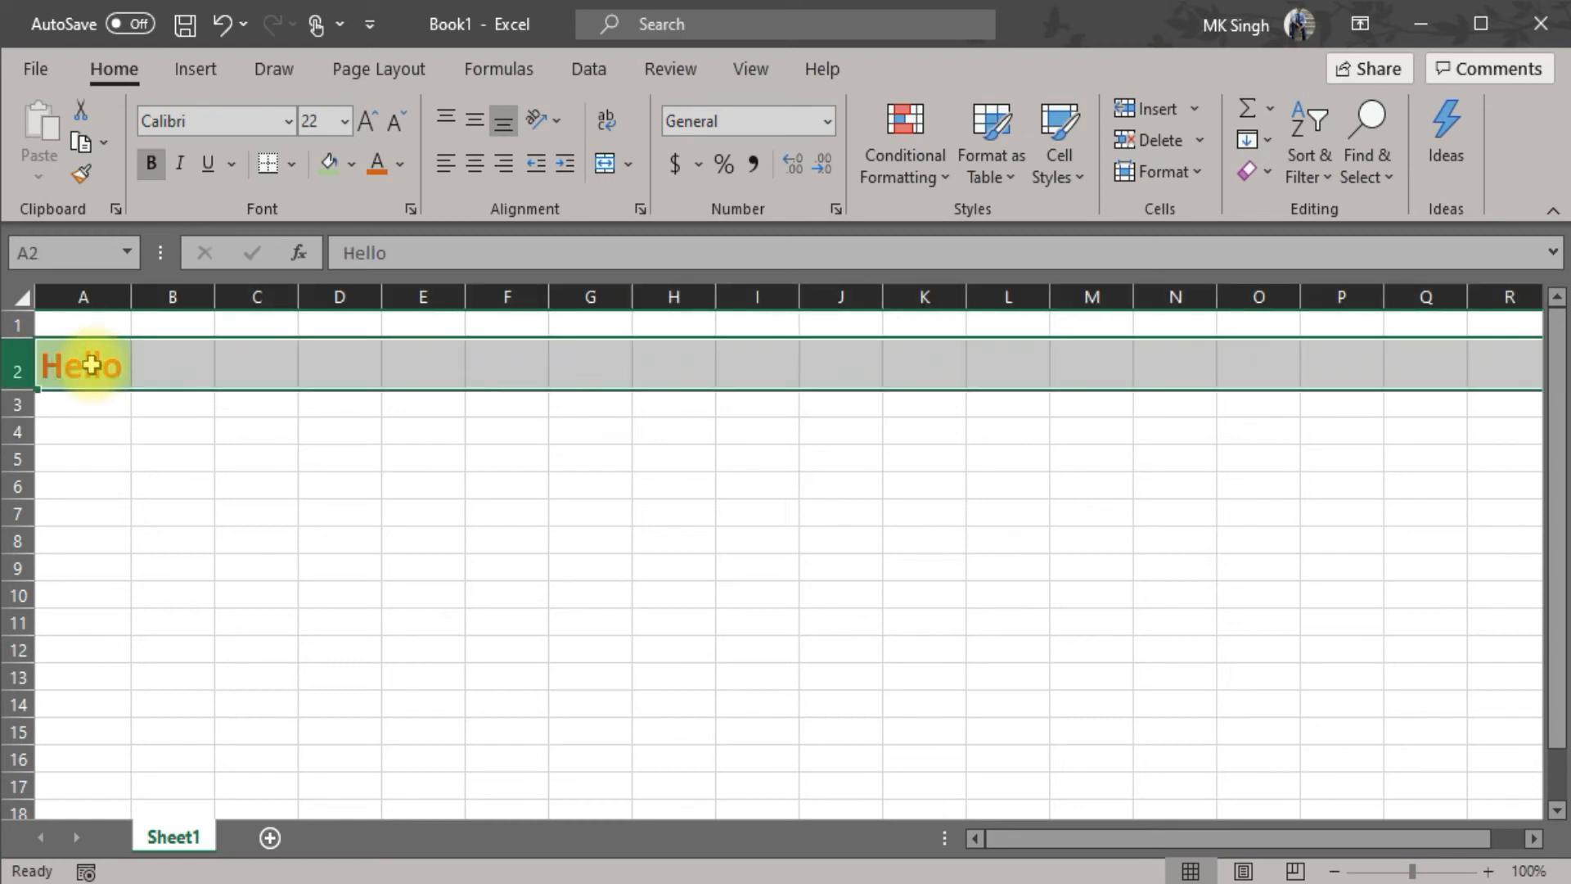
key("ctrl+minus")
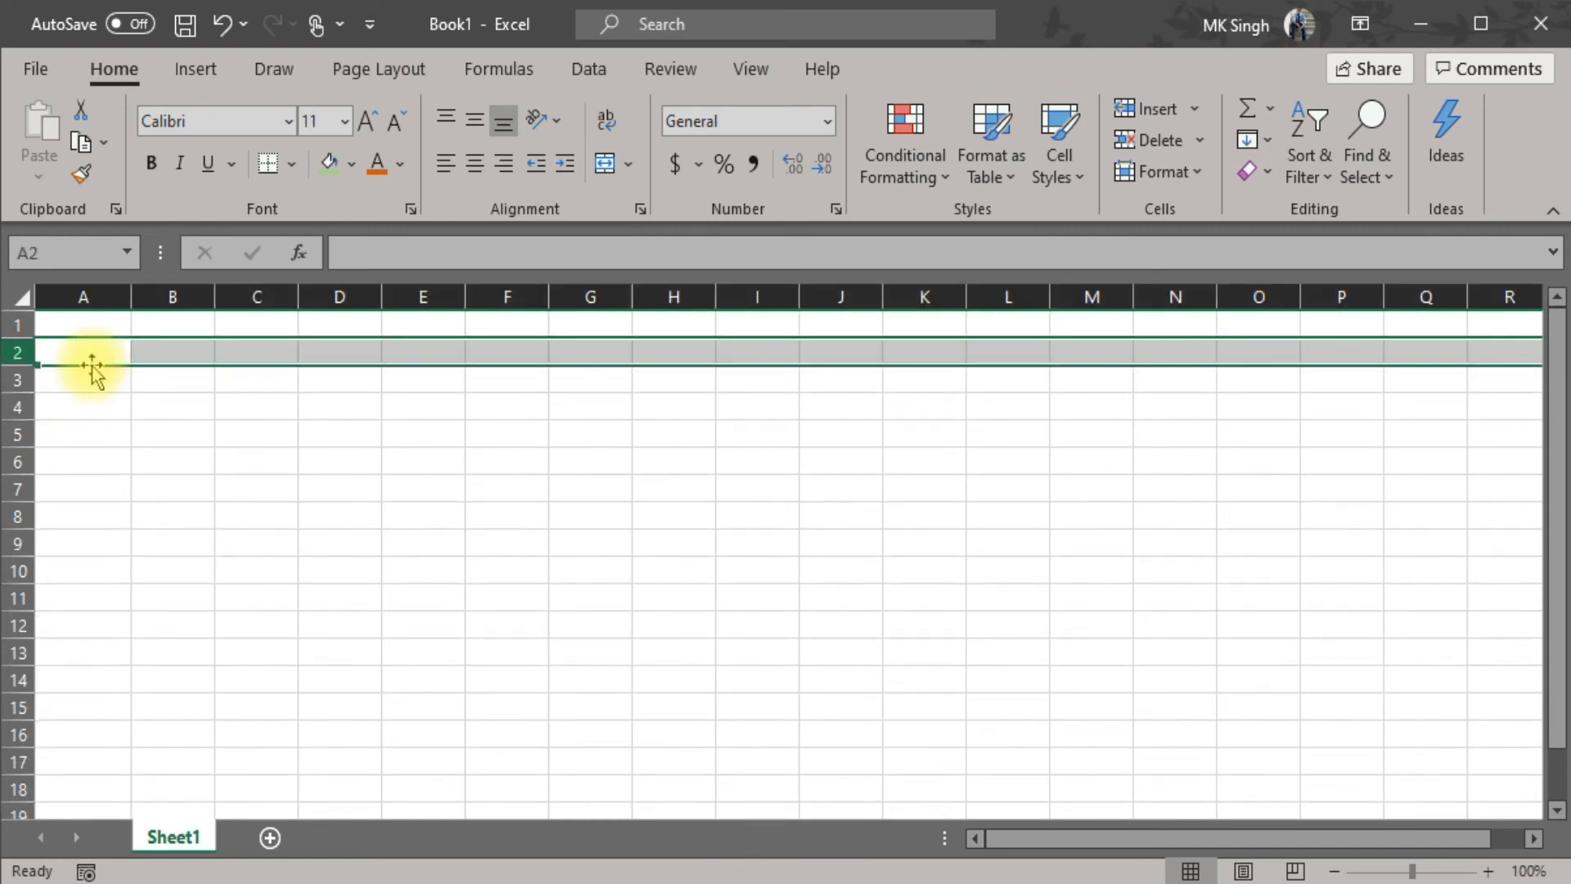
left_click(261, 351)
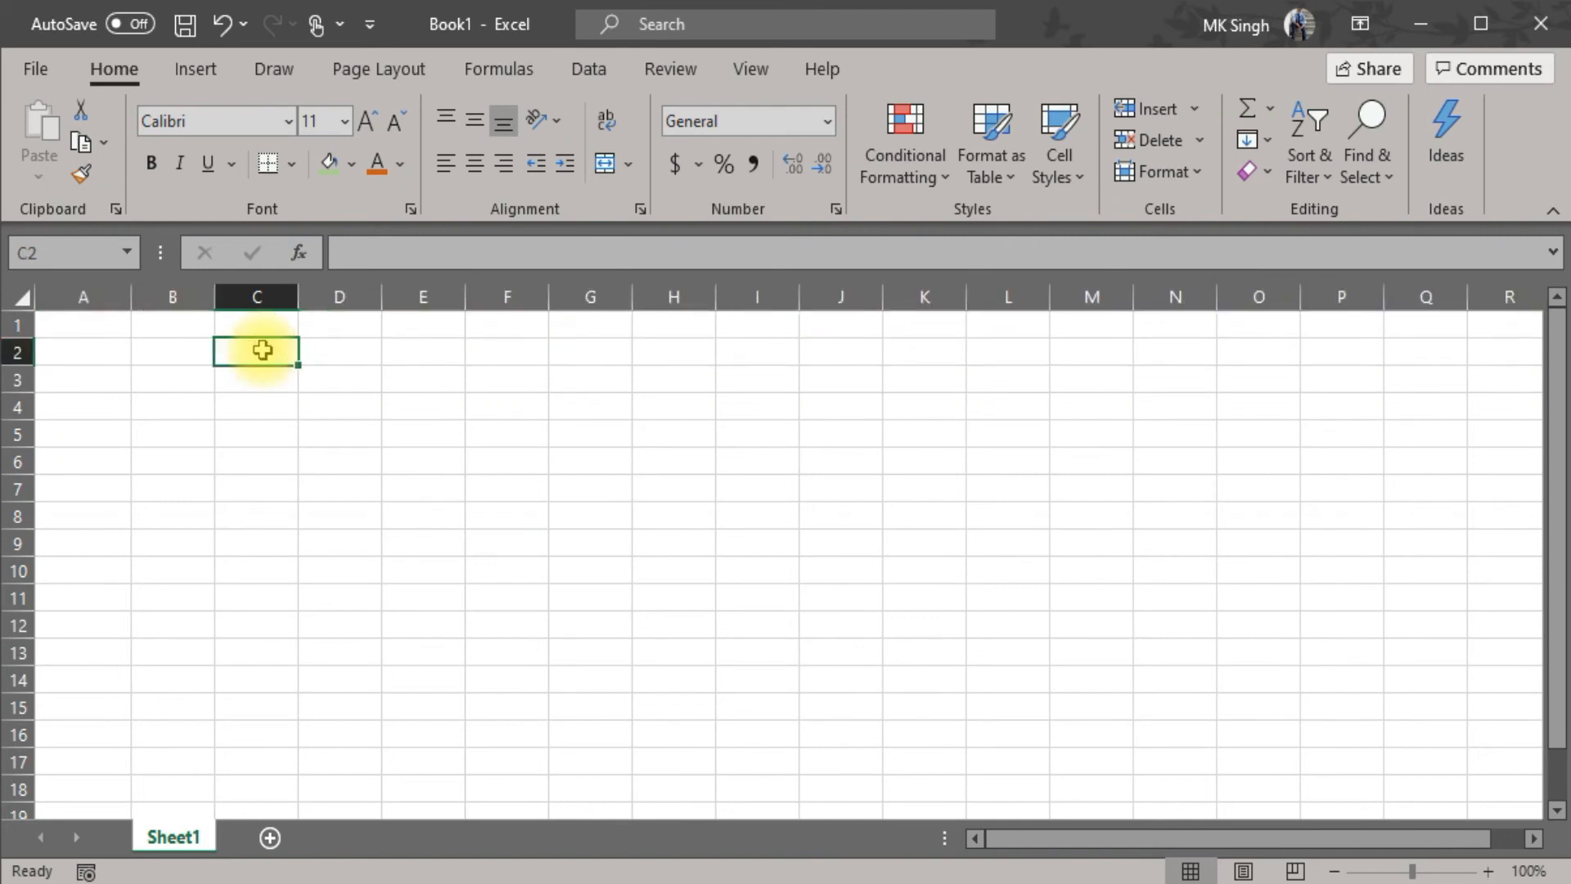
key("ctrl+z")
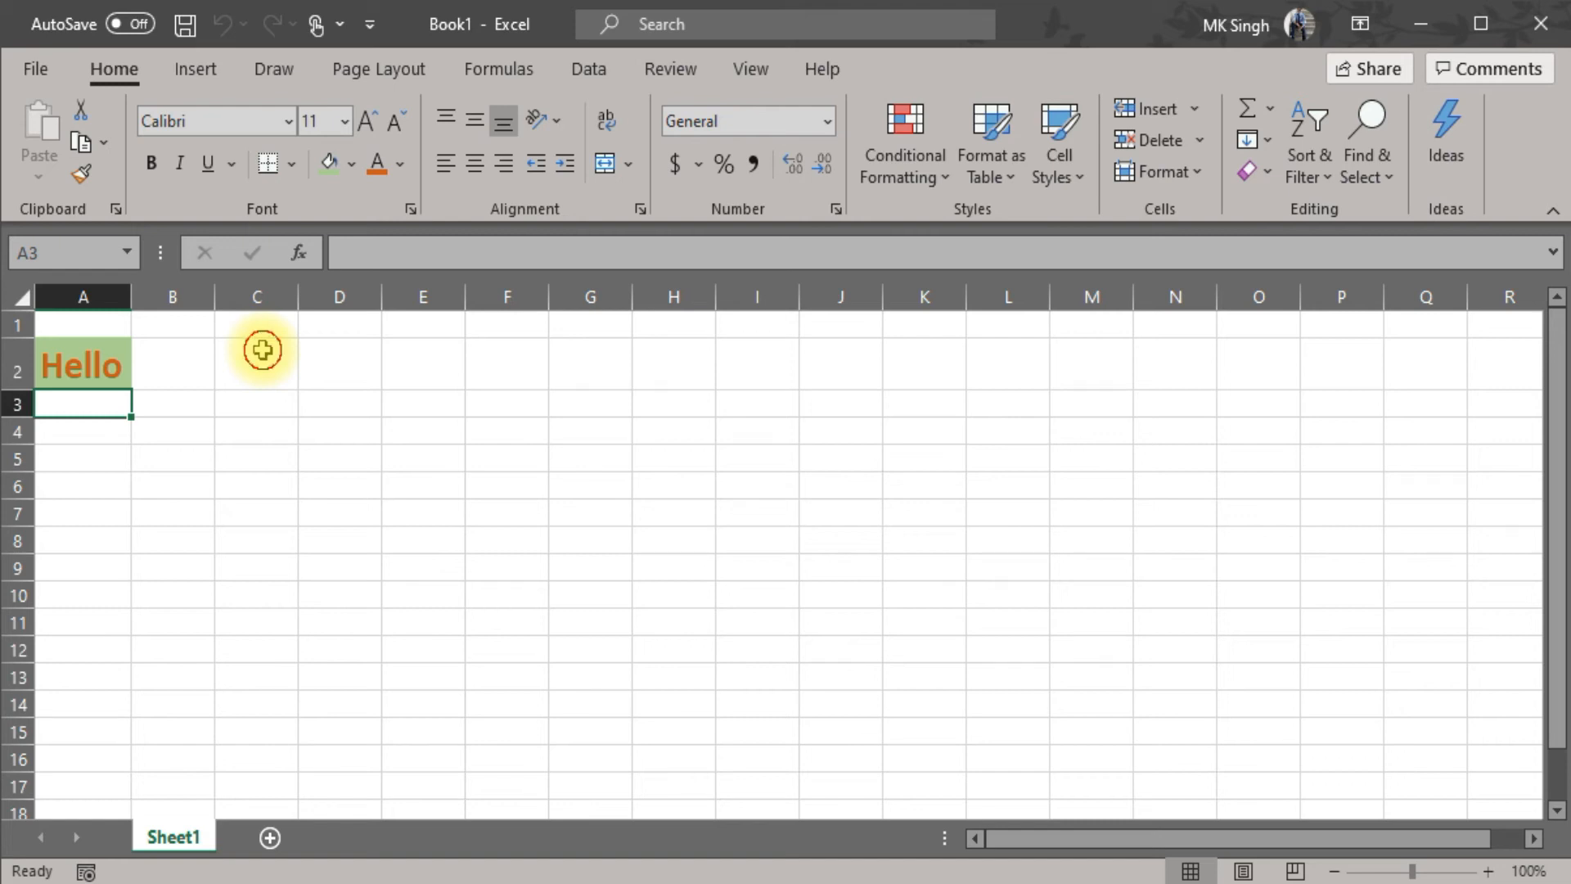
- Delete row 2 again and rerun the Format_Cell macro with cell D2 selected
left_click(261, 350)
key("shift+space")
key("ctrl+minus")
key("Right")
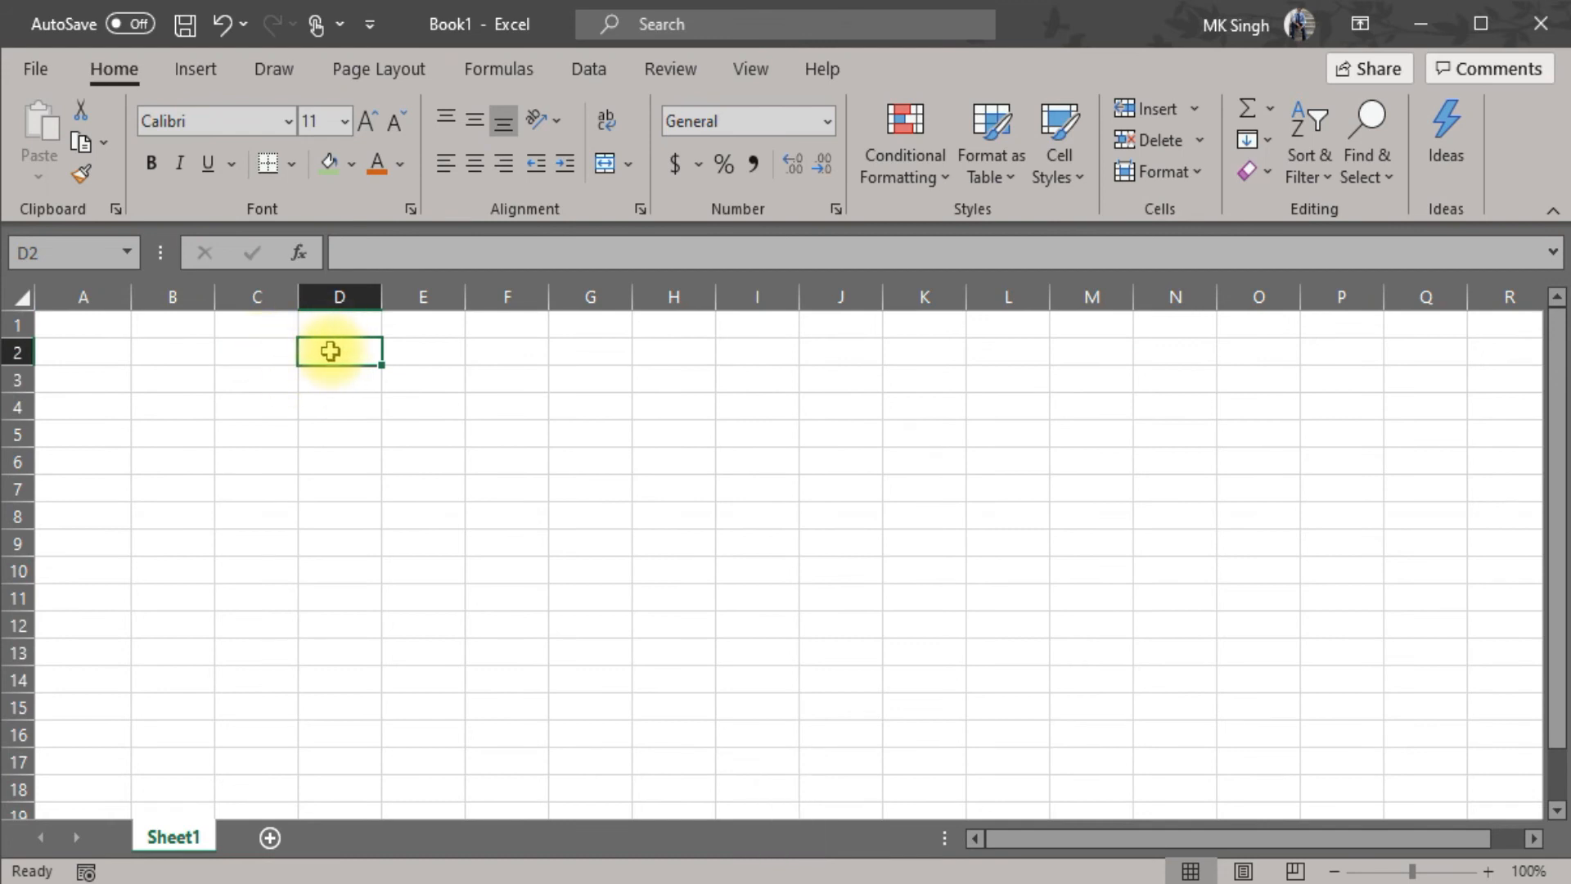
key("ctrl+shift+f")
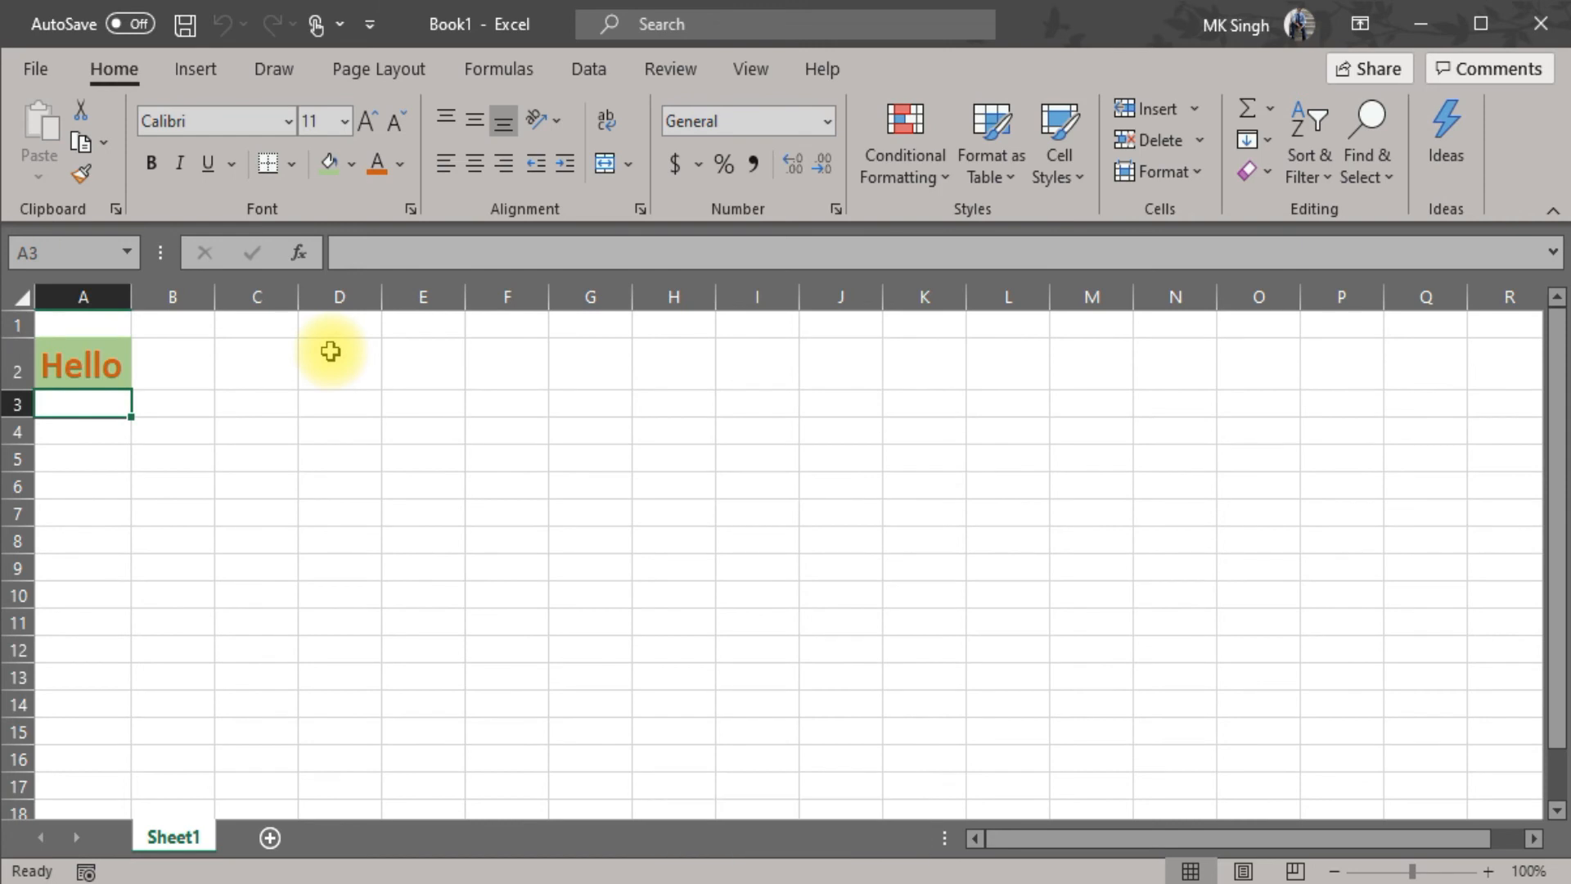
- Clear the result by deleting row 2, select cell B2 and run PERSONAL.XLSB!Format_Cell from the list of available macros
key("Up")
key("shift+space")
key("ctrl+minus")
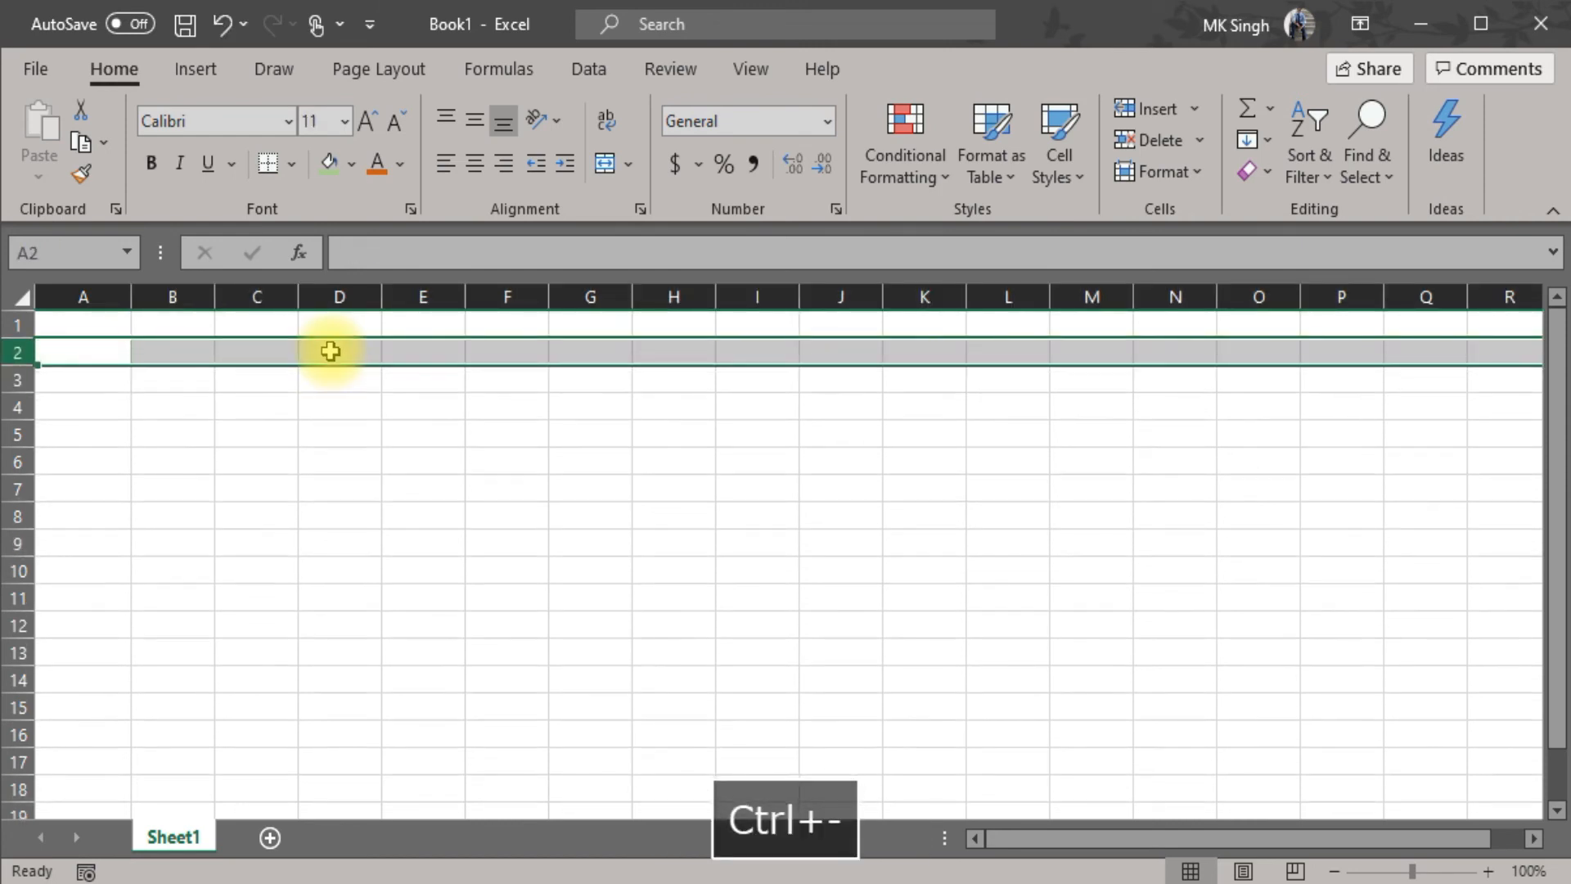
left_click(203, 350)
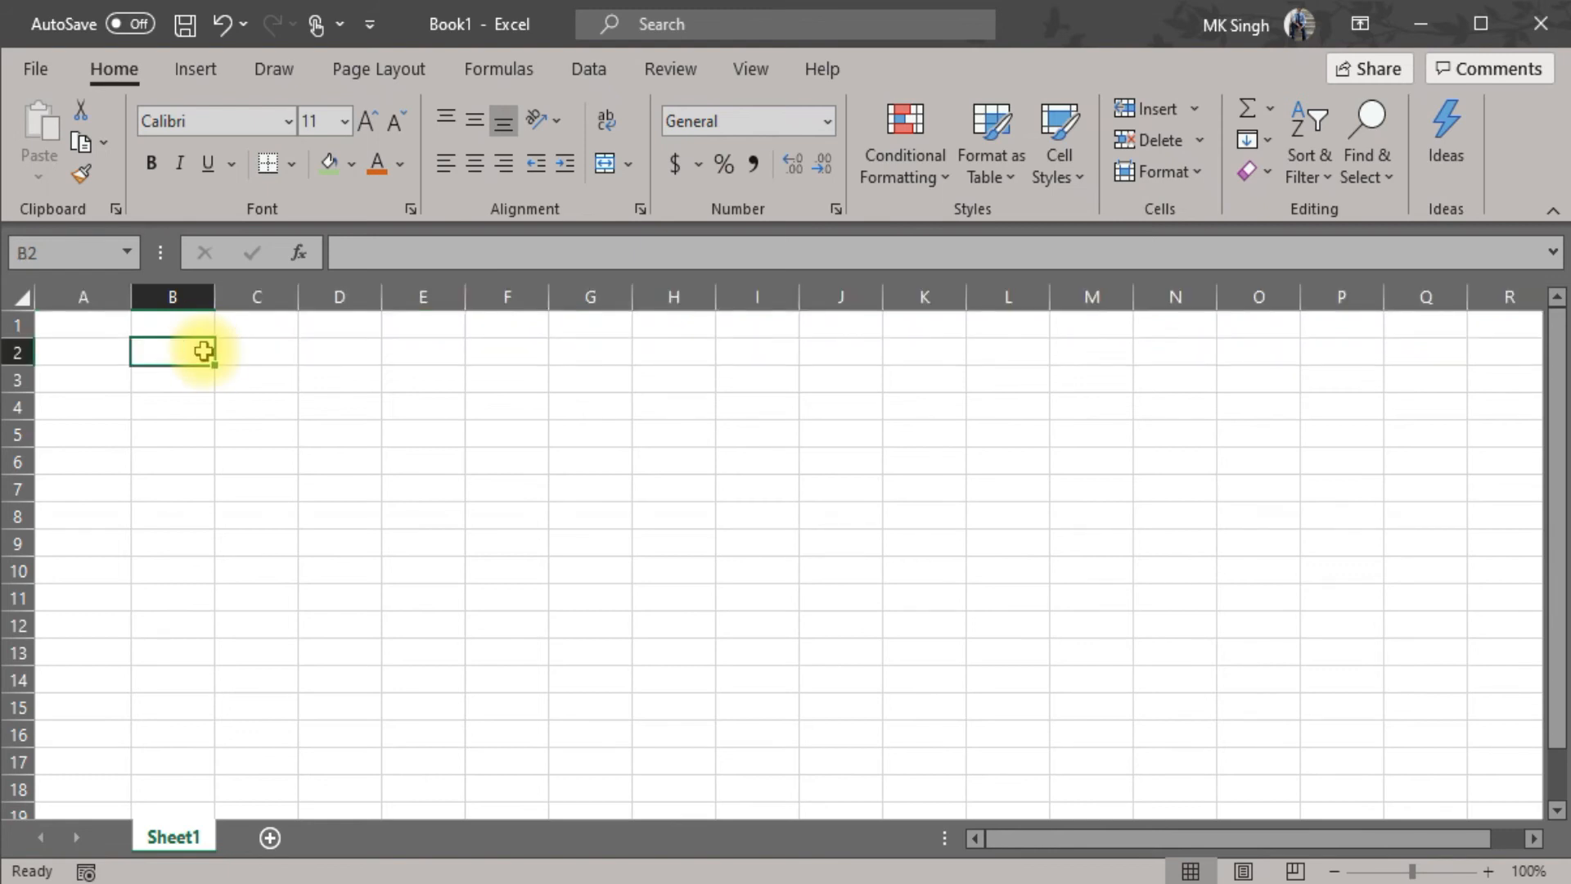
left_click(753, 70)
left_click(1337, 178)
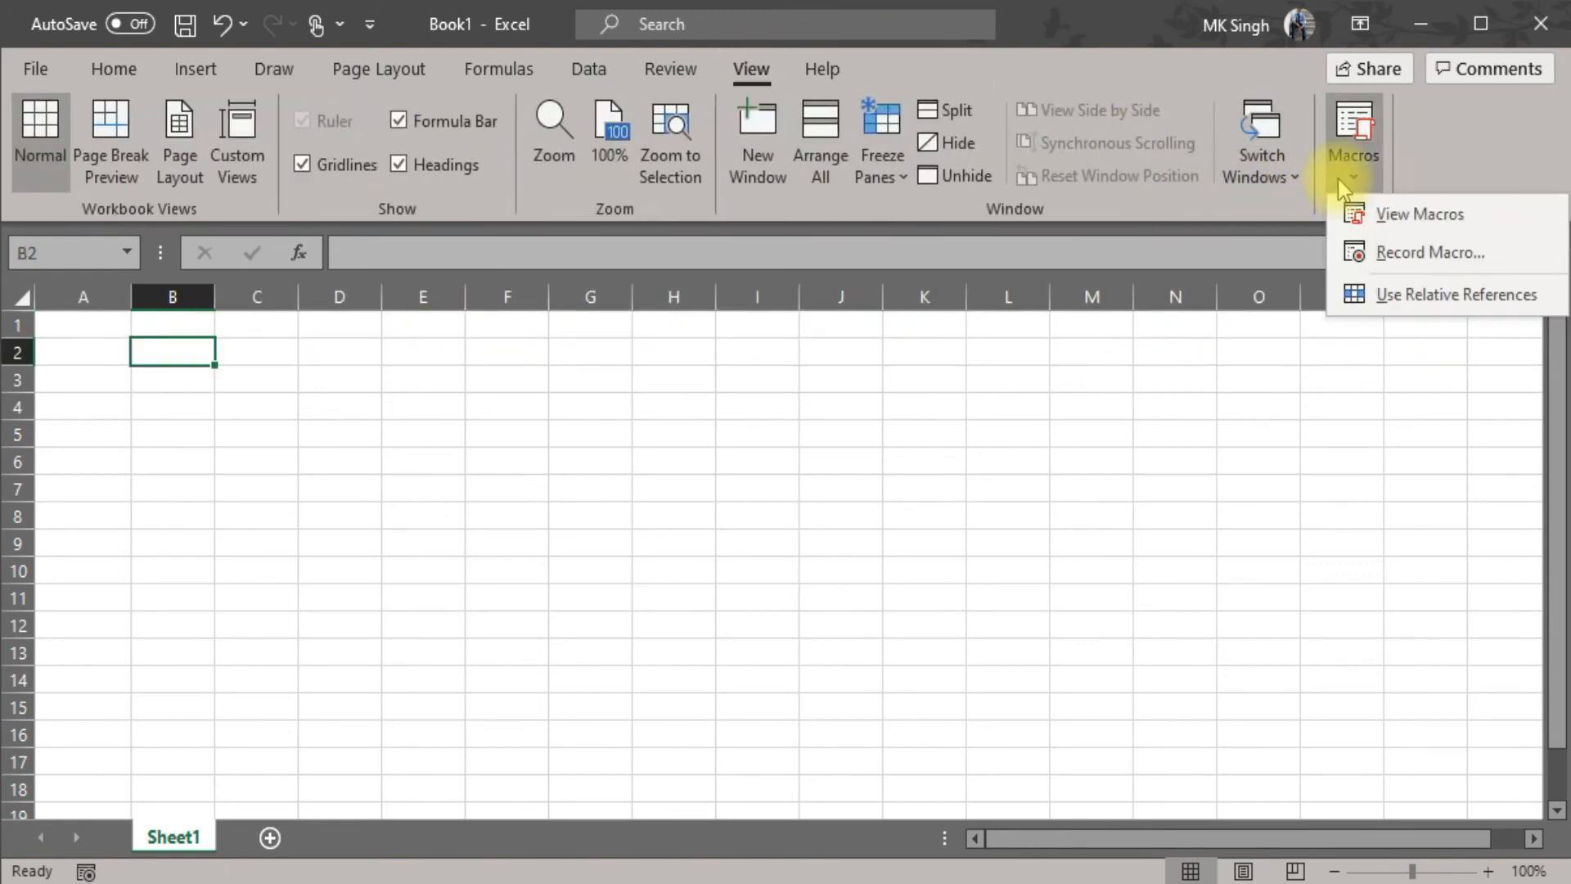
left_click(1355, 211)
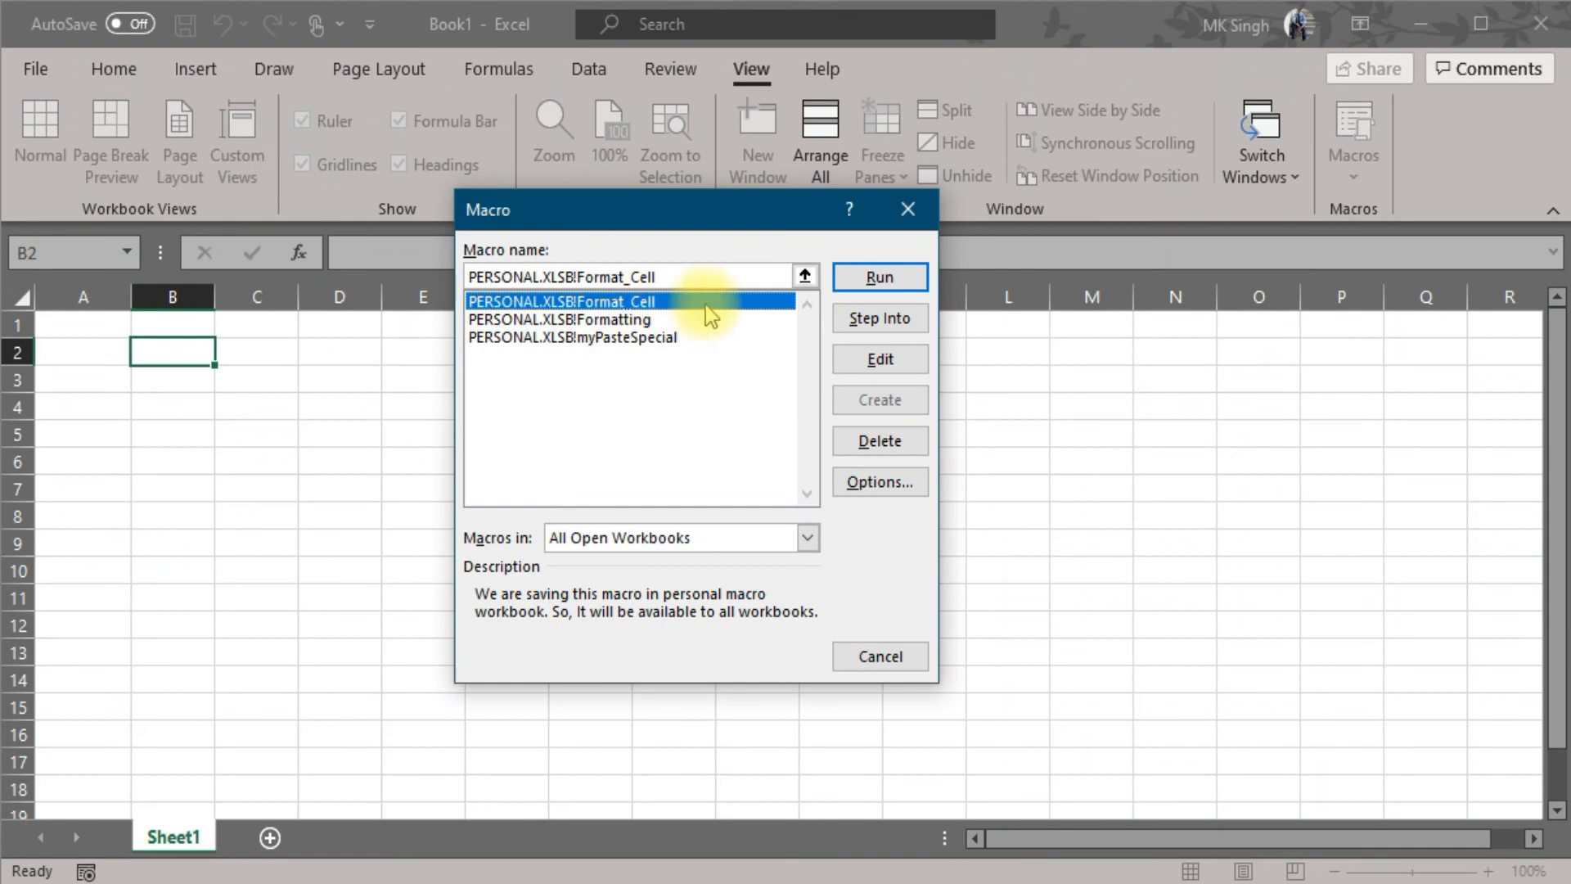
left_click(879, 279)
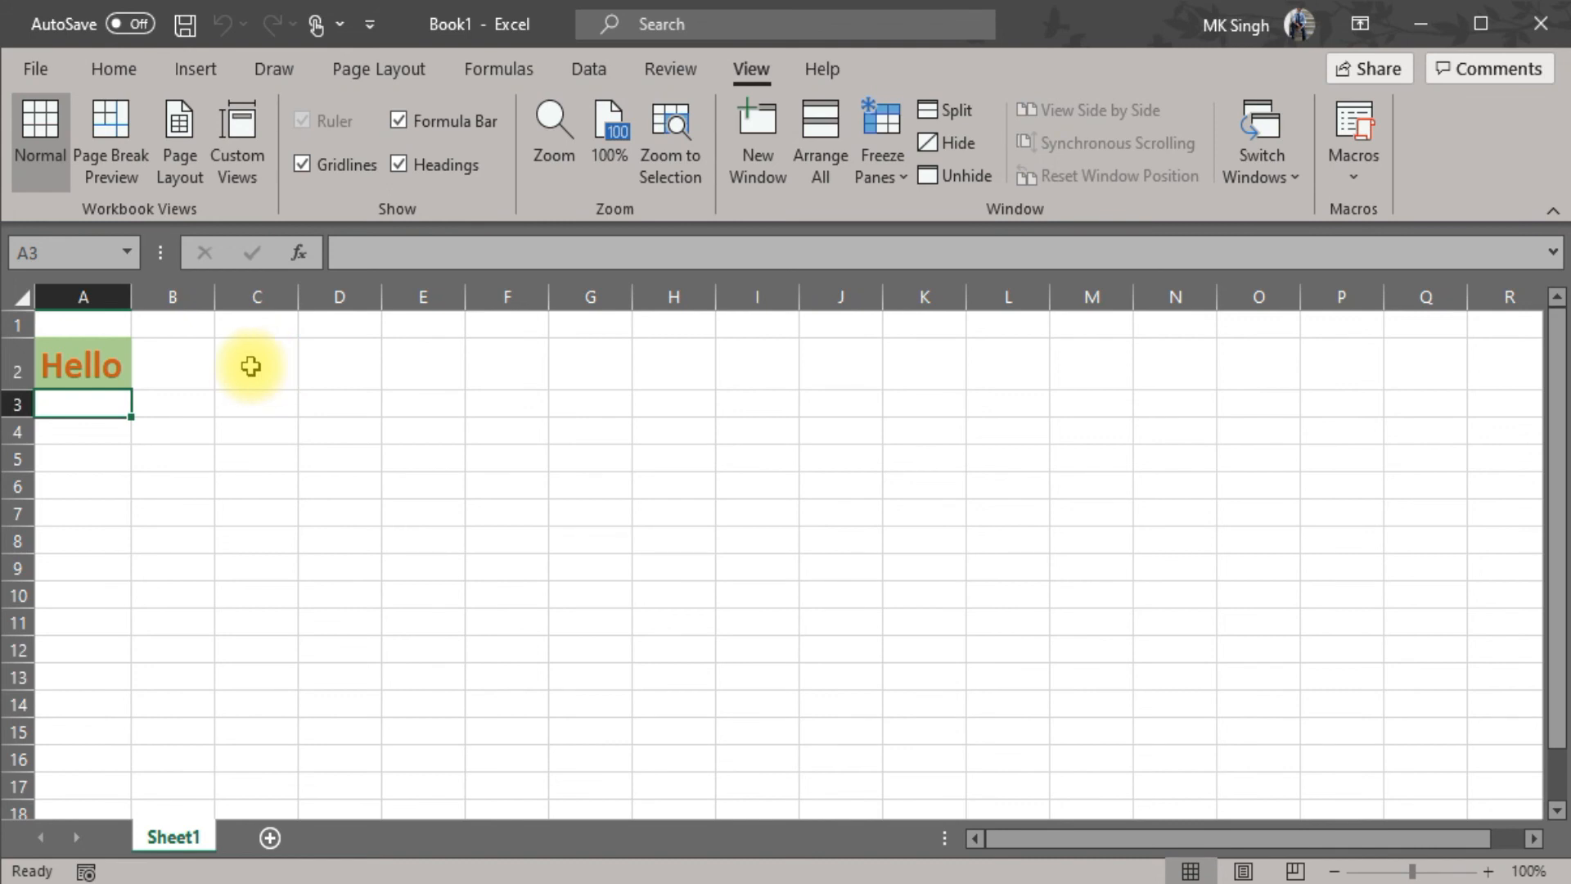
- Create a new blank workbook and position its window over the Book1 window
left_click(203, 363)
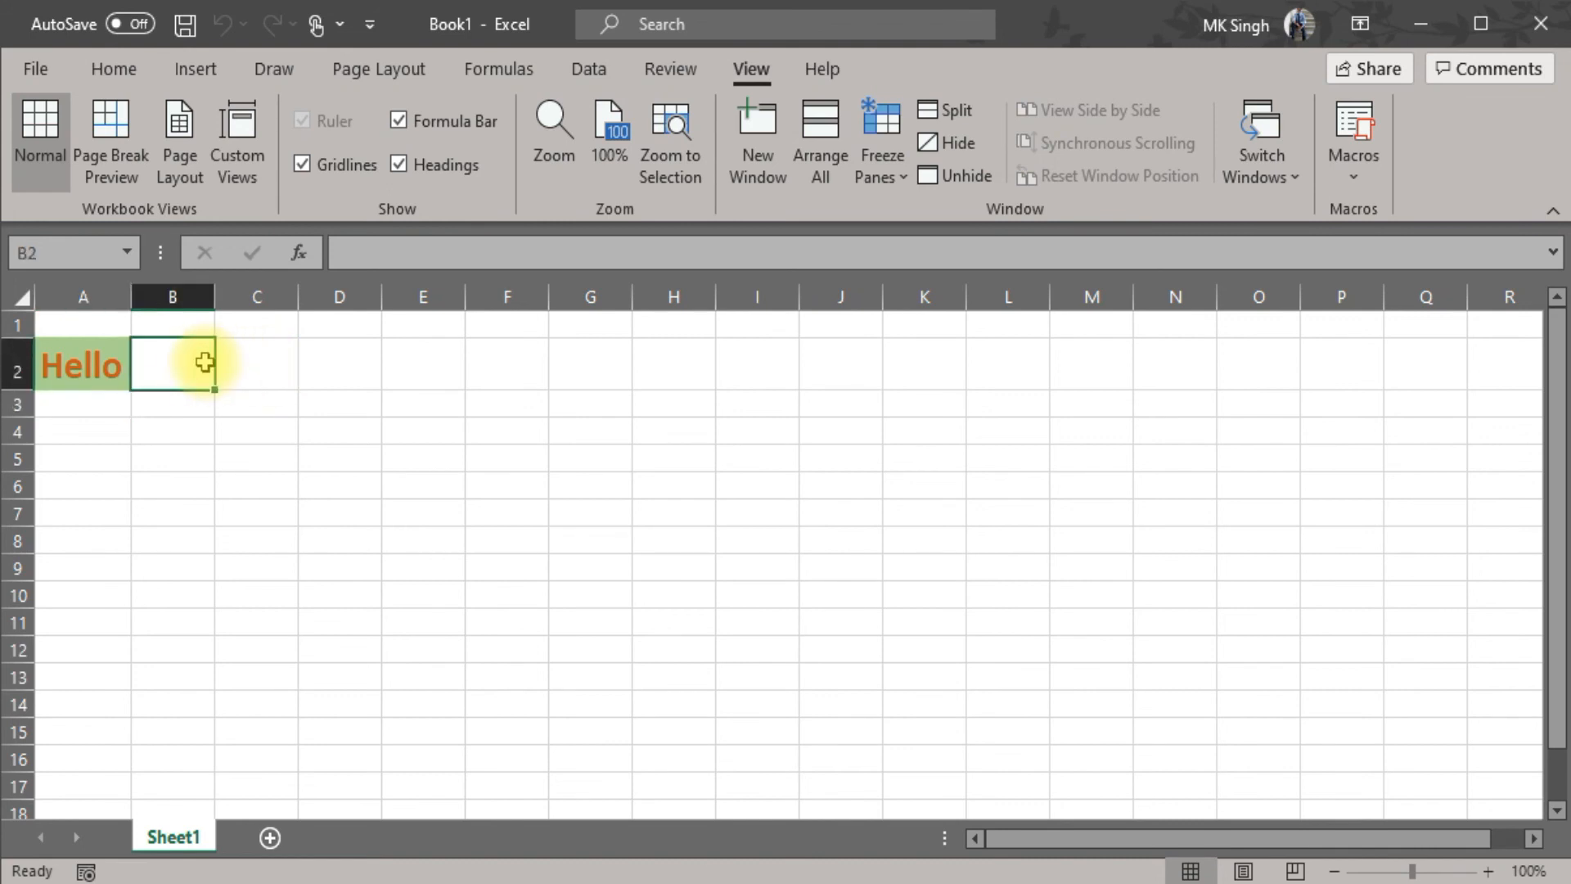
key("ctrl+n")
left_click_drag(33, 29, 123, 80)
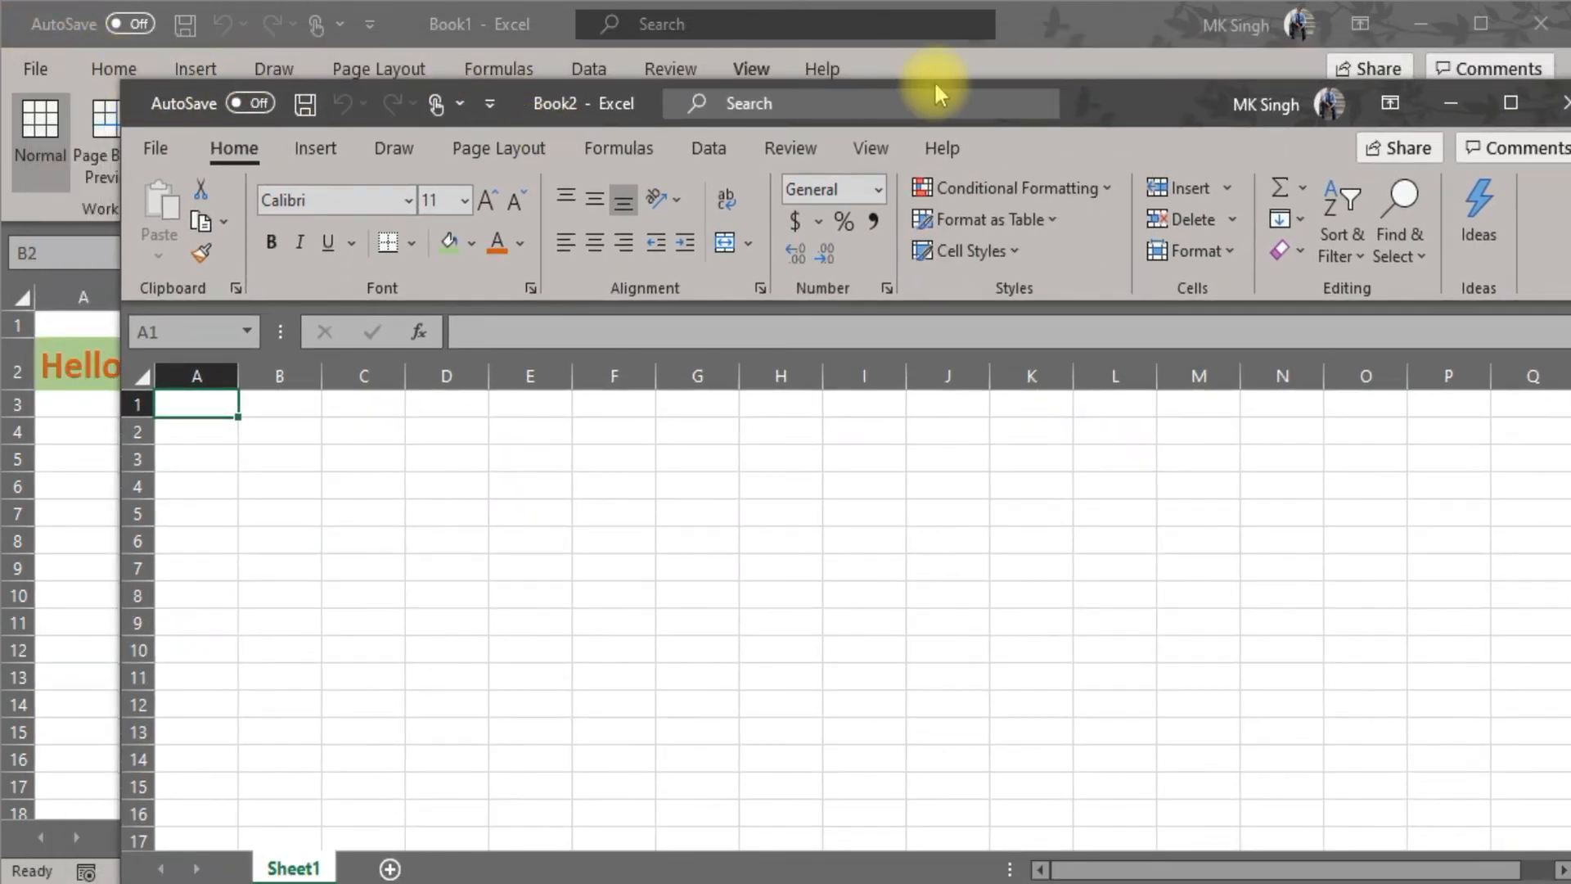
left_click_drag(1110, 100, 1022, 48)
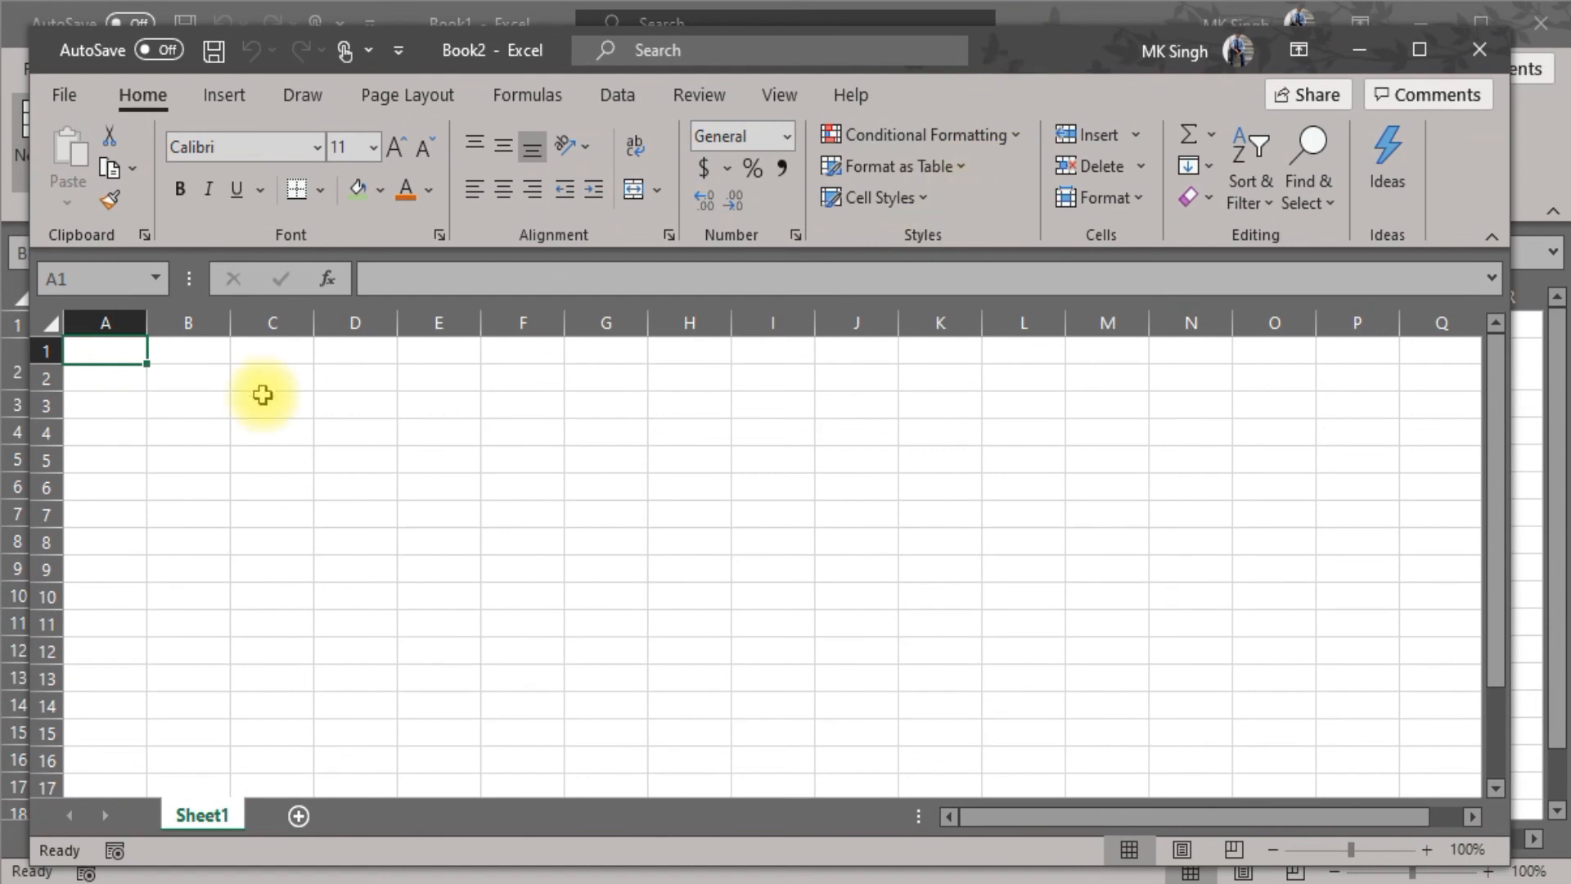
- Run the Format_Cell macro in the new workbook with cell E4 selected
left_click(123, 401)
left_click(407, 445)
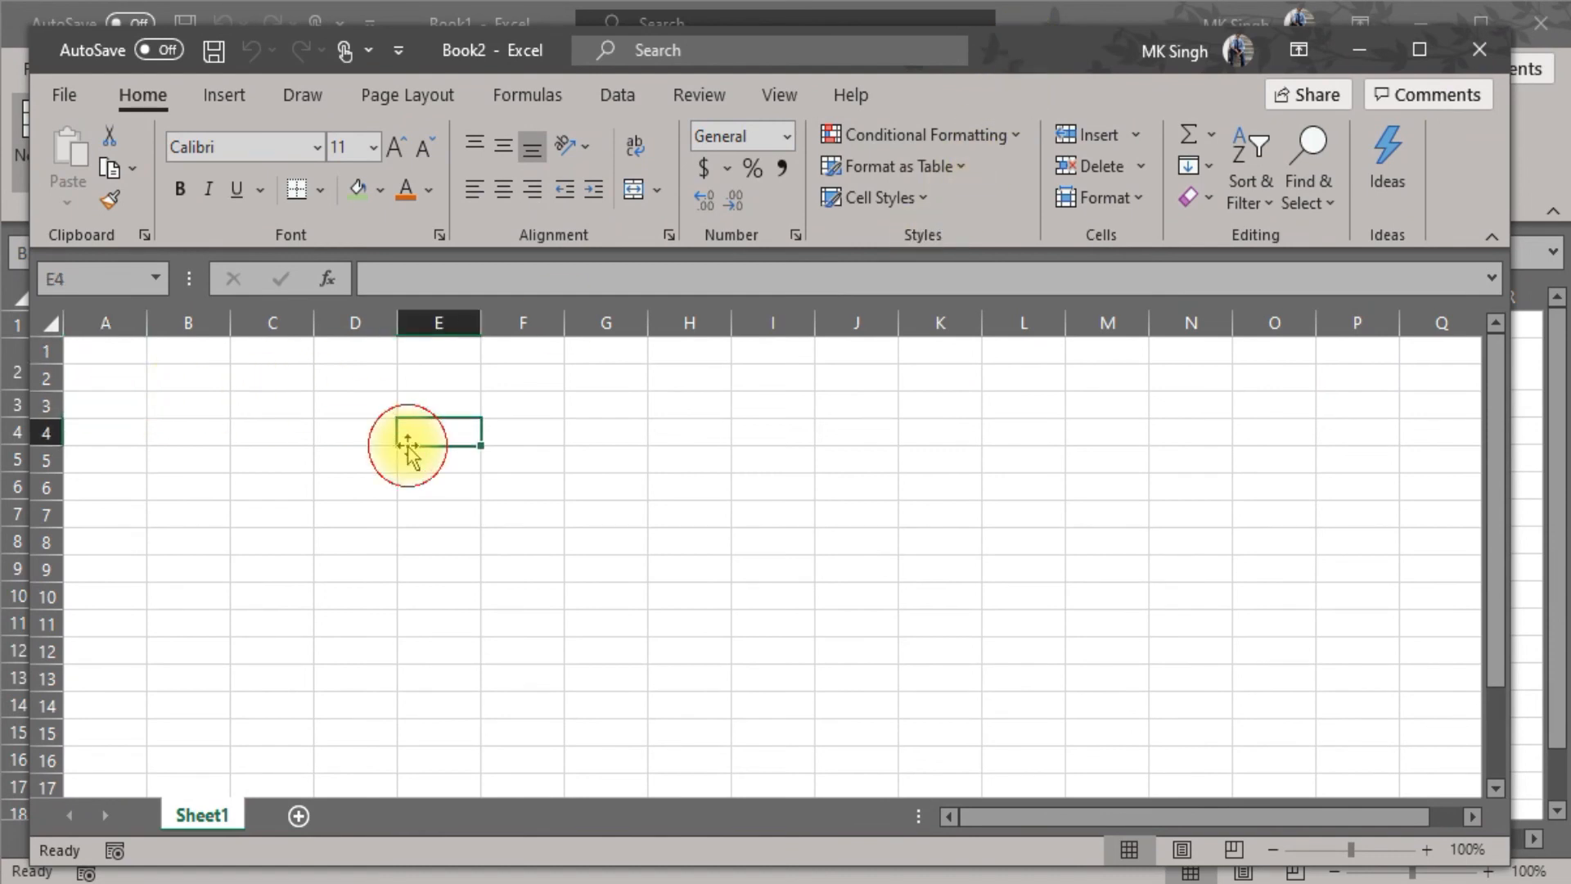
key("ctrl+shift+f")
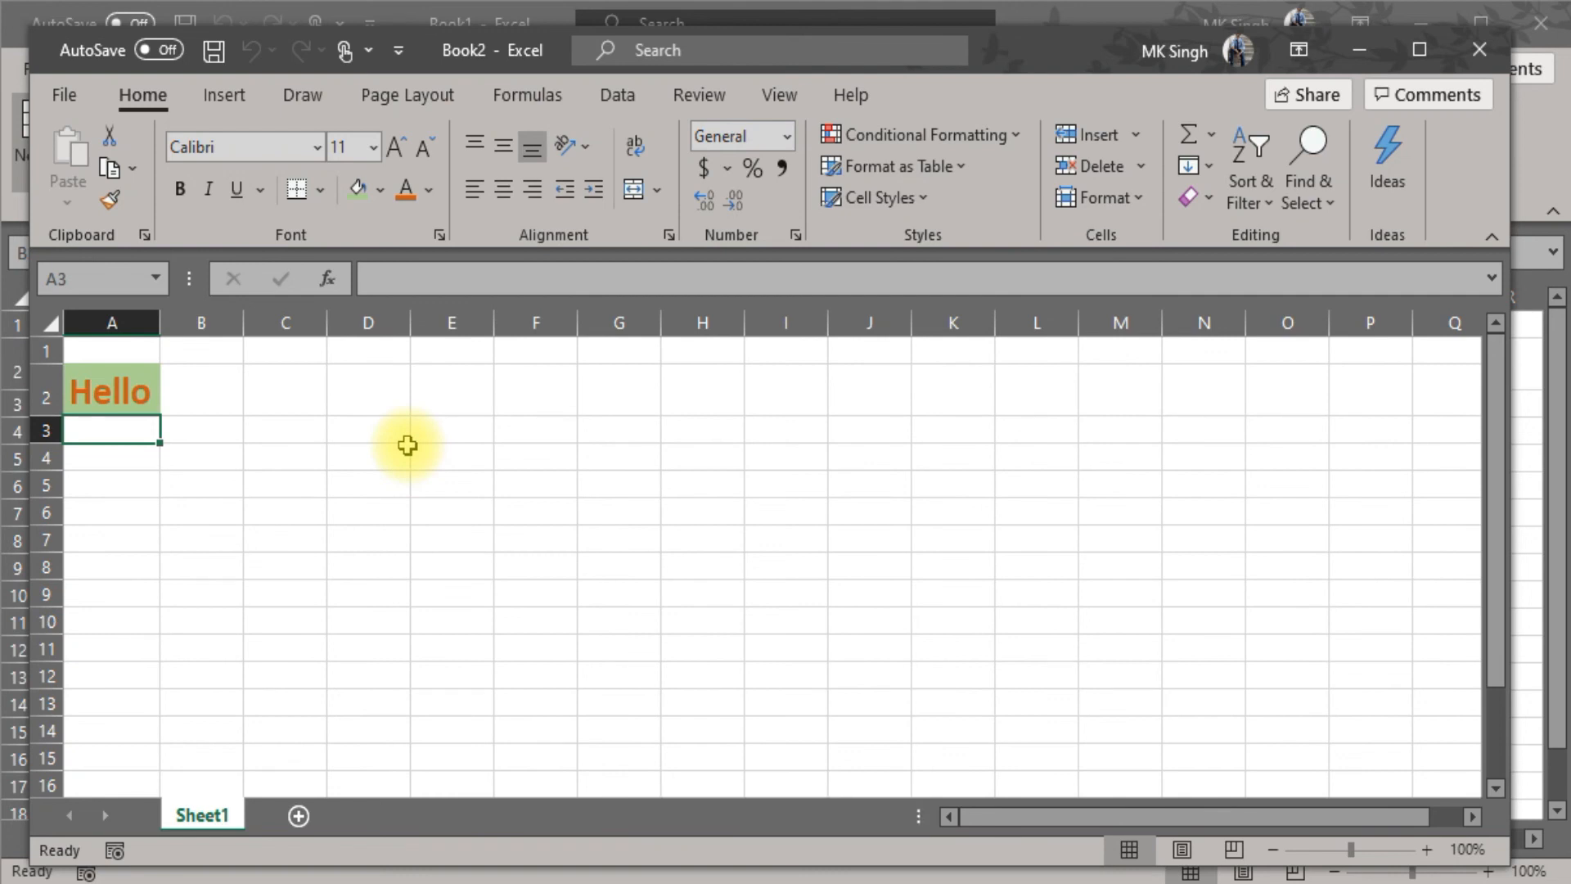
- Delete row 2 in Book2 and run PERSONAL.XLSB!Format_Cell from the list of available macros
key("Up")
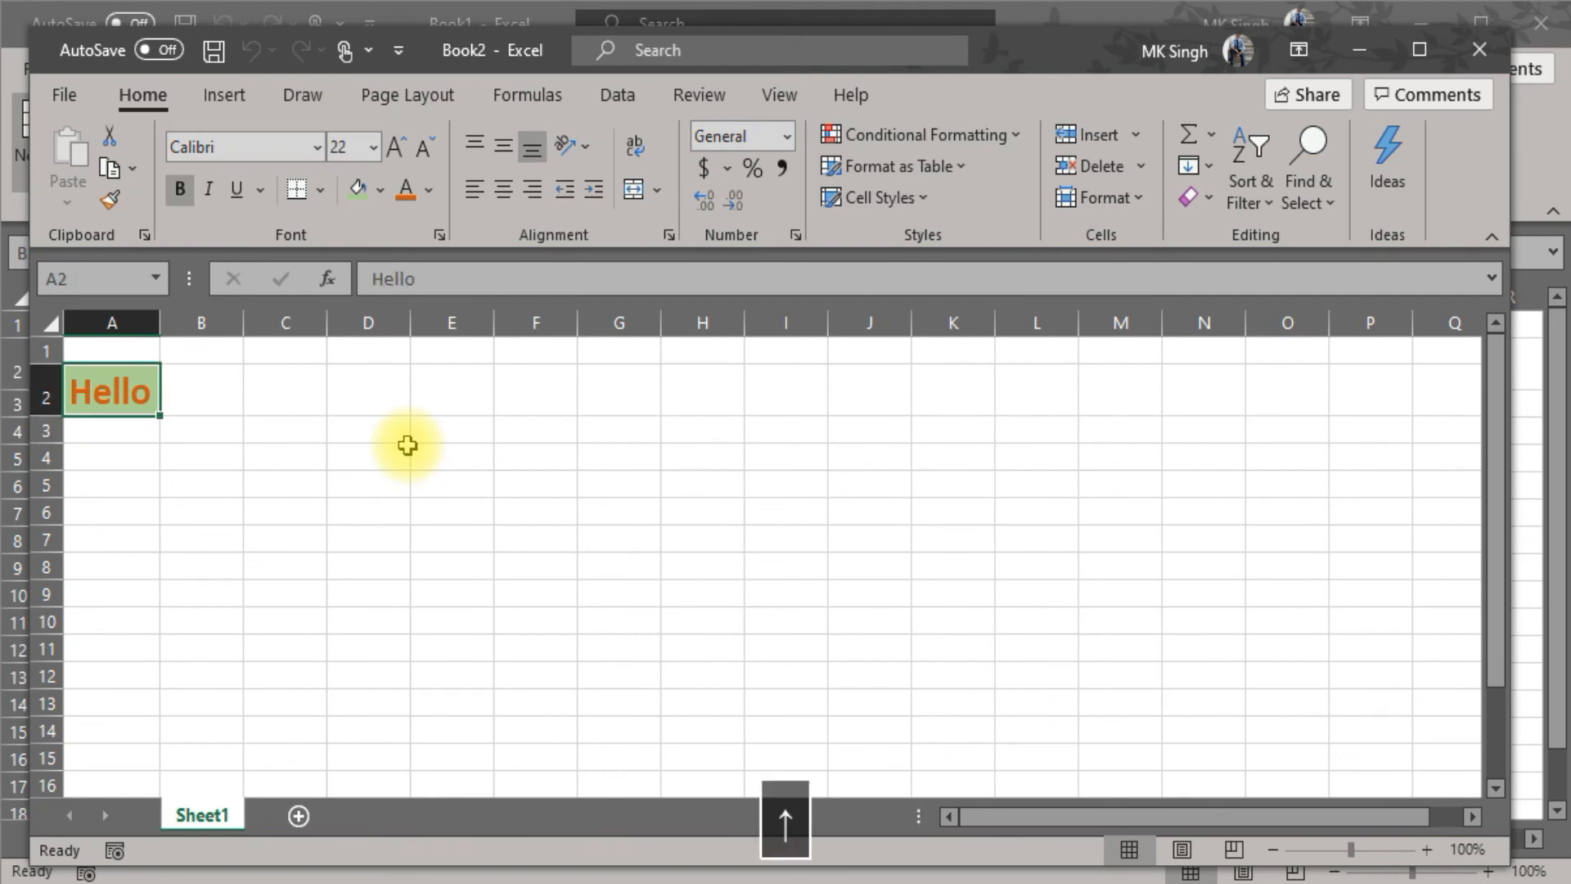
key("shift+space")
key("ctrl+minus")
left_click(778, 95)
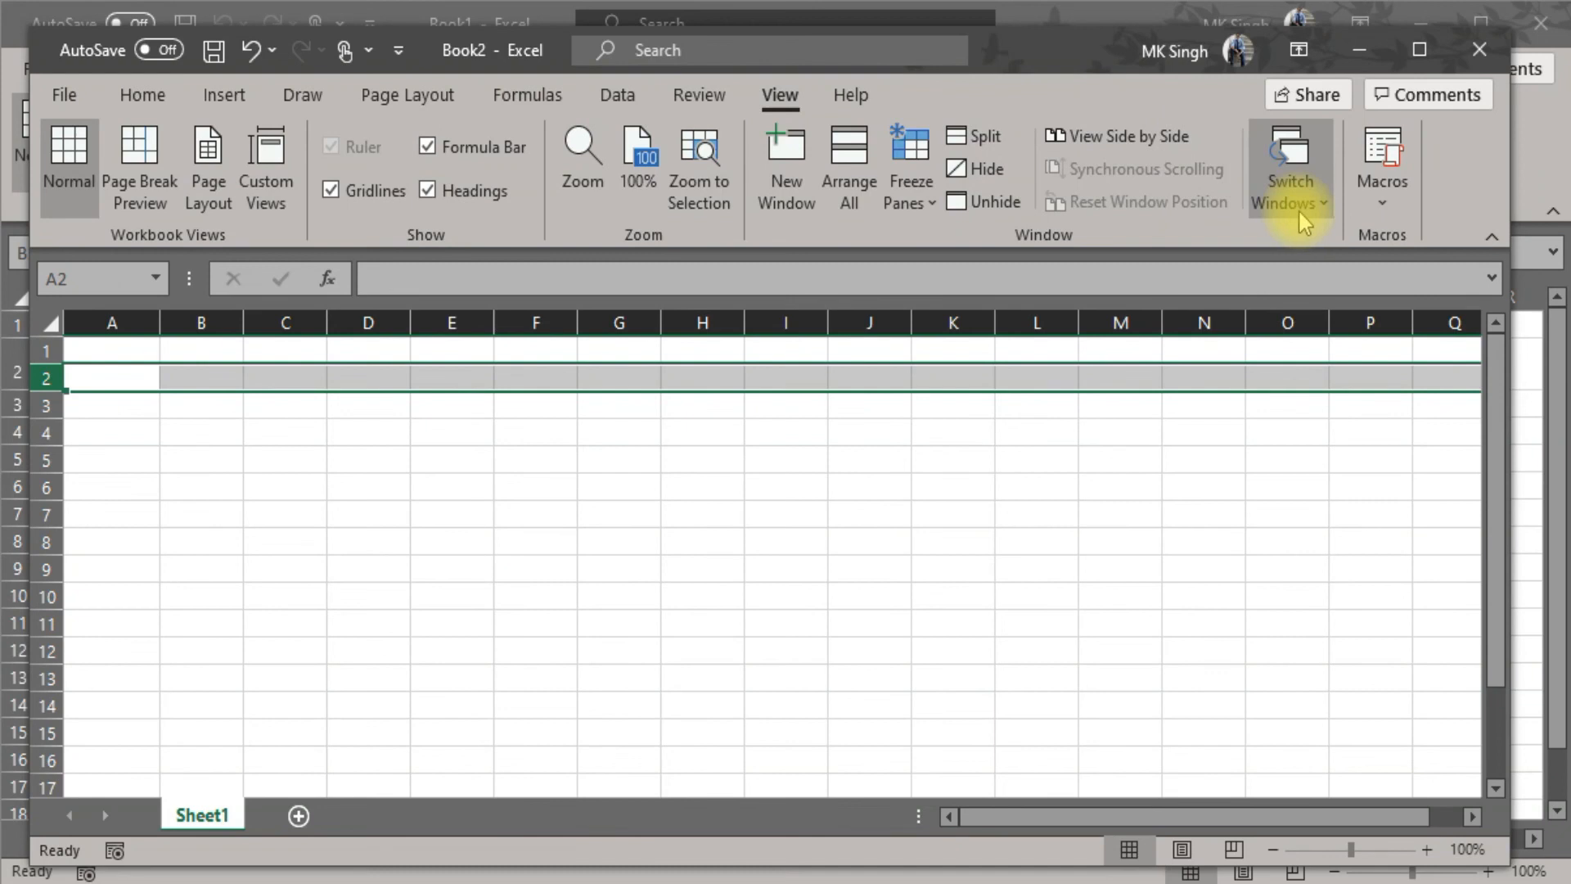
left_click(1383, 200)
left_click(1396, 239)
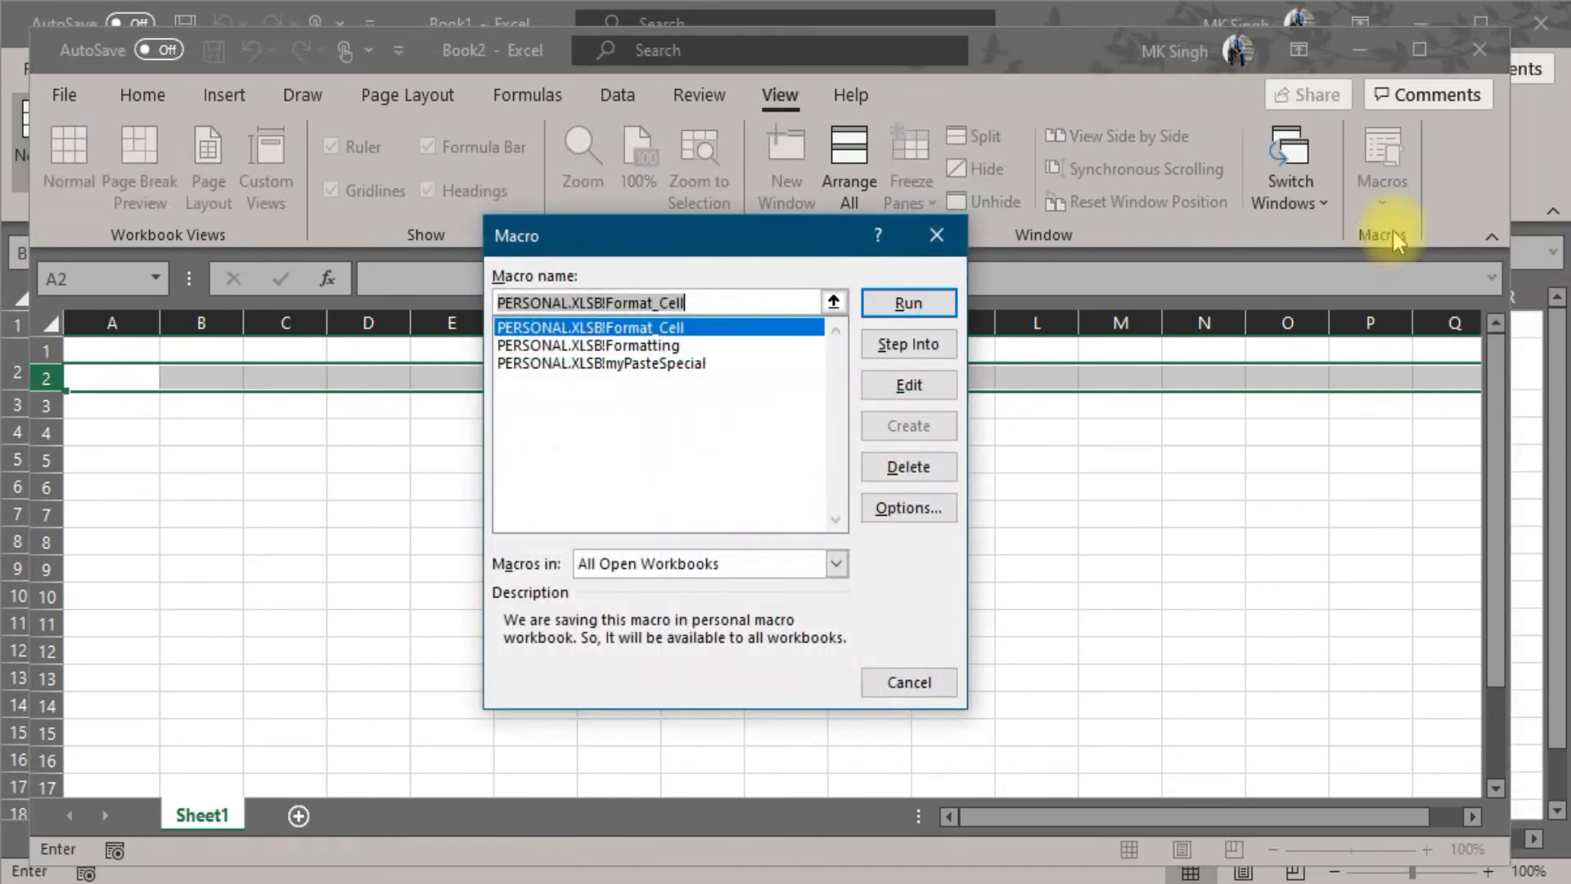
left_click(906, 306)
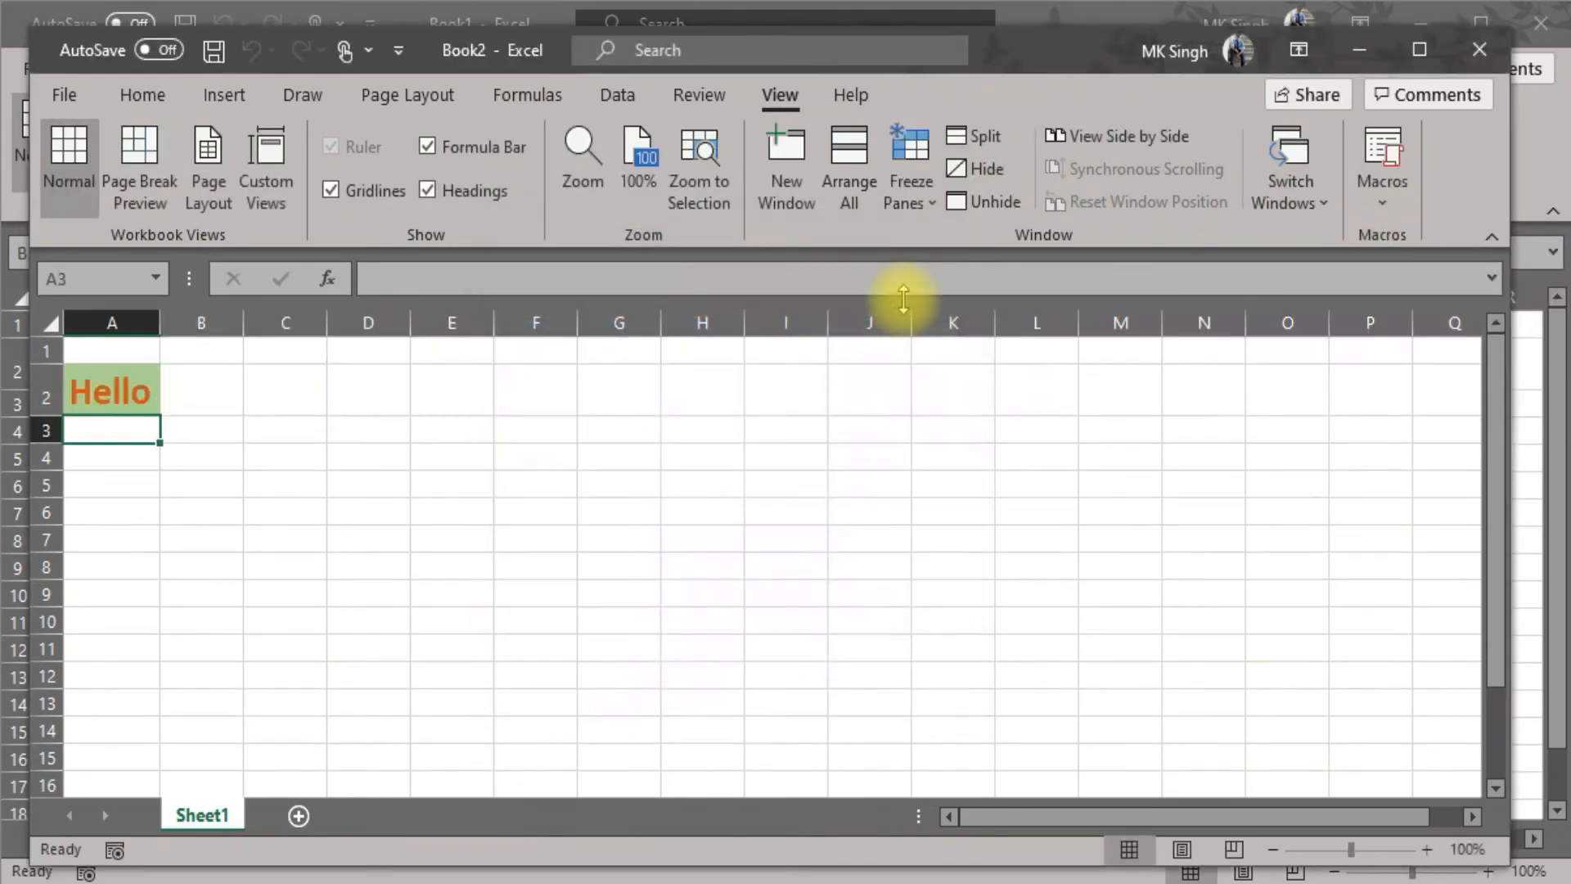